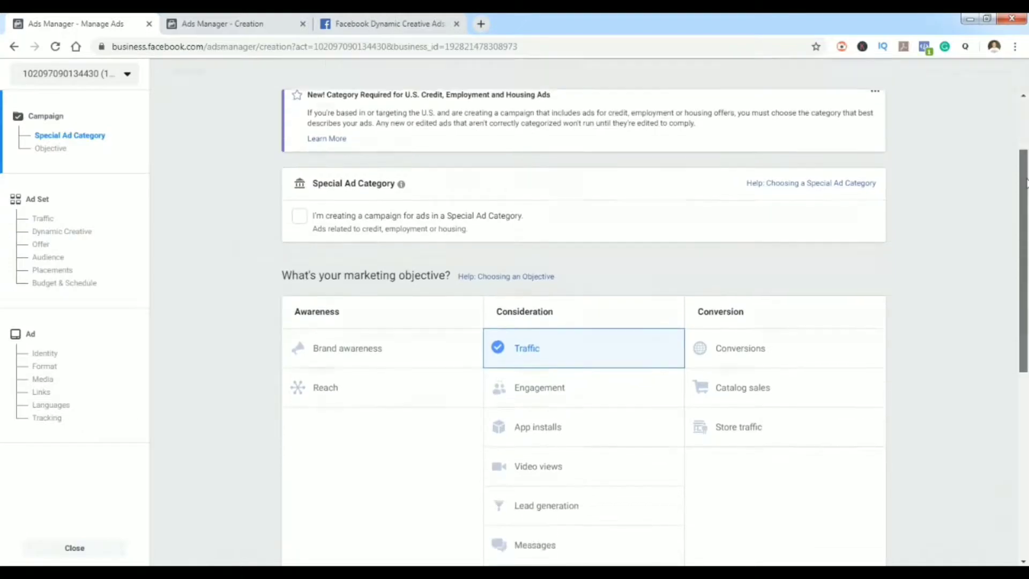
Continue from the Traffic campaign objective to the ad set setup and close the Facebook Dynamic Creative Ads browser tab
{"action": "scroll", "coordinate": [978, 213], "scroll_direction": "down", "scroll_amount": 2}
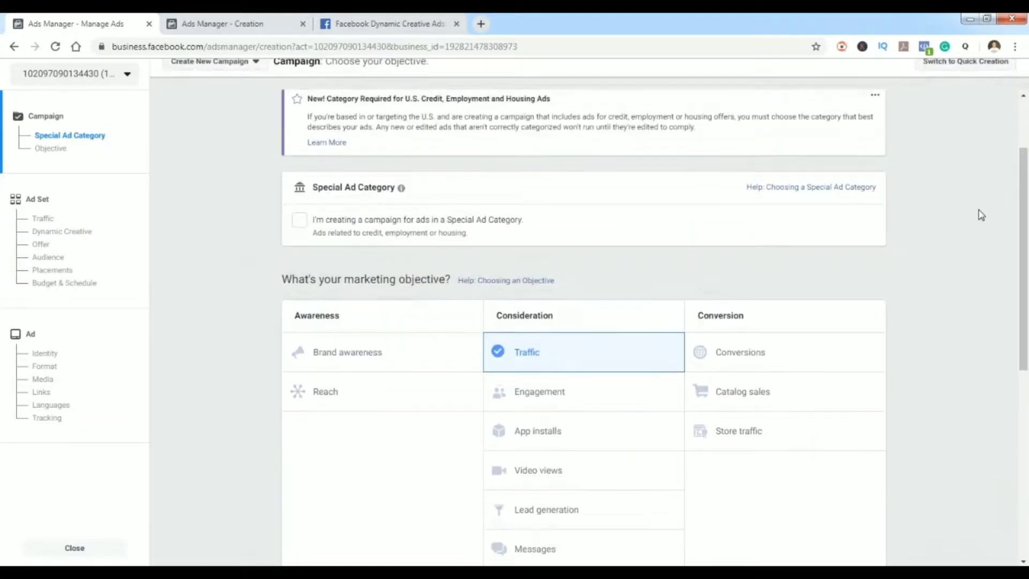
{"action": "scroll", "coordinate": [586, 276], "scroll_direction": "down", "scroll_amount": 1}
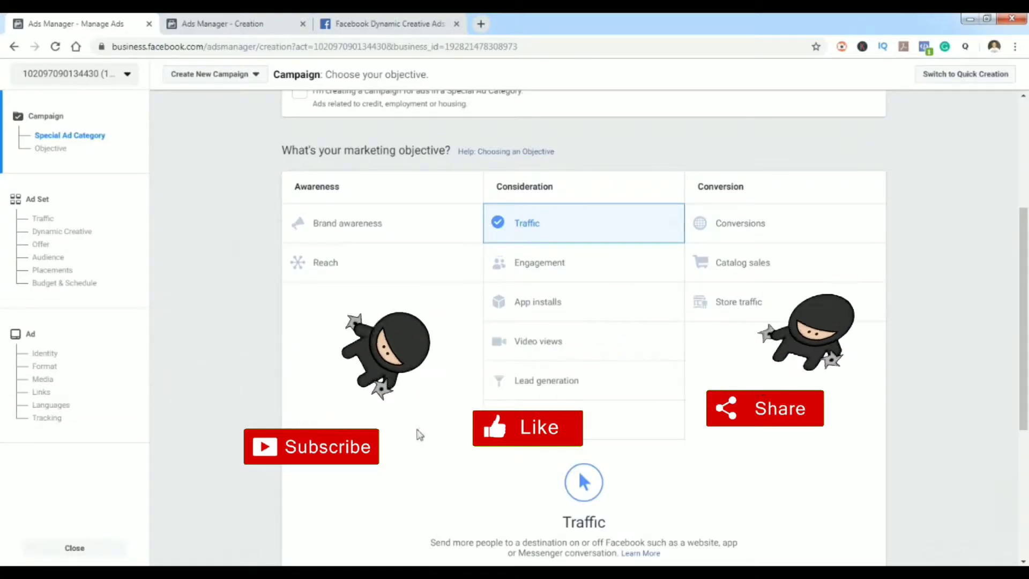
{"action": "scroll", "coordinate": [418, 429], "scroll_direction": "down", "scroll_amount": 5}
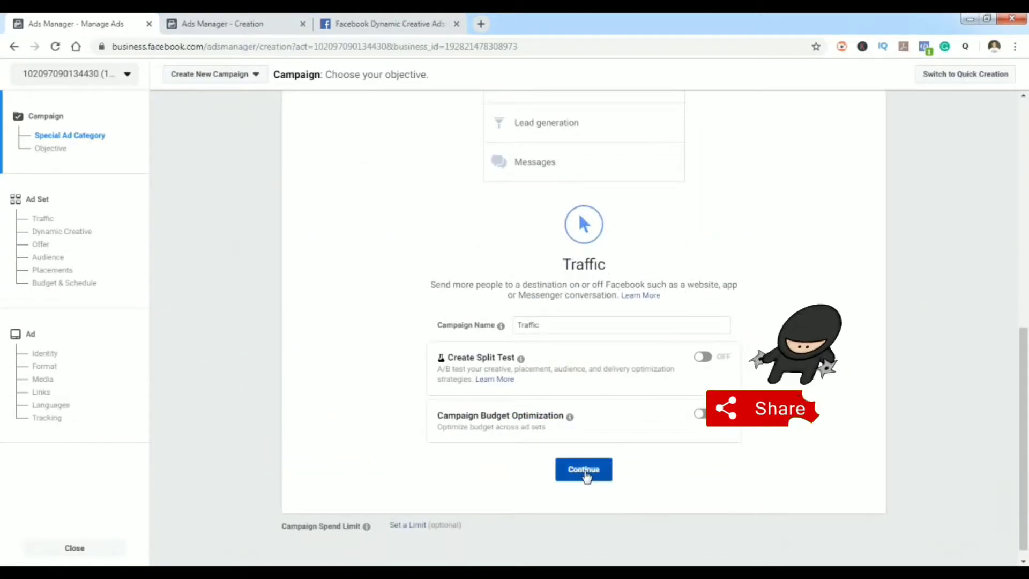
{"action": "left_click", "coordinate": [584, 472]}
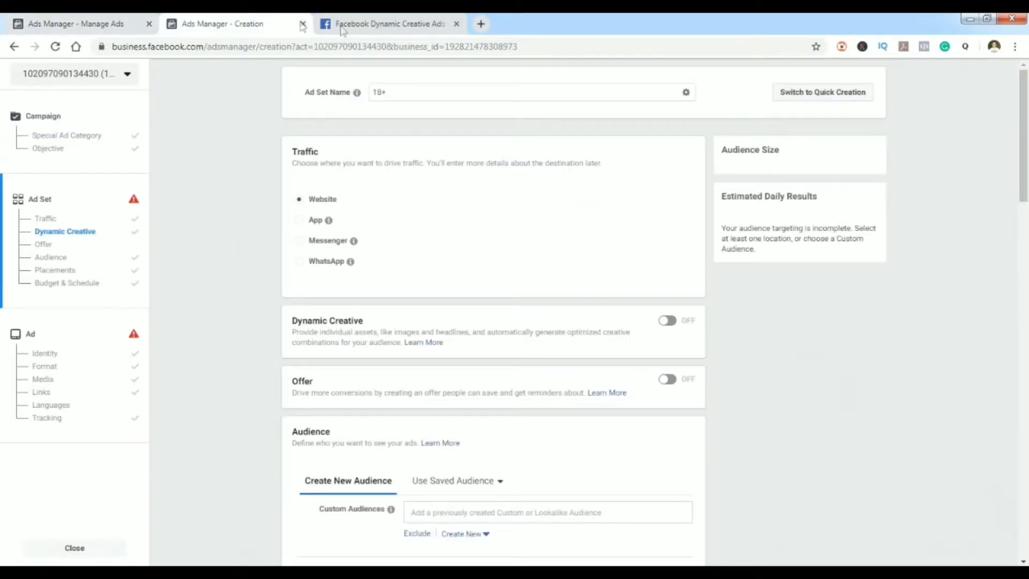
{"action": "left_click", "coordinate": [455, 24]}
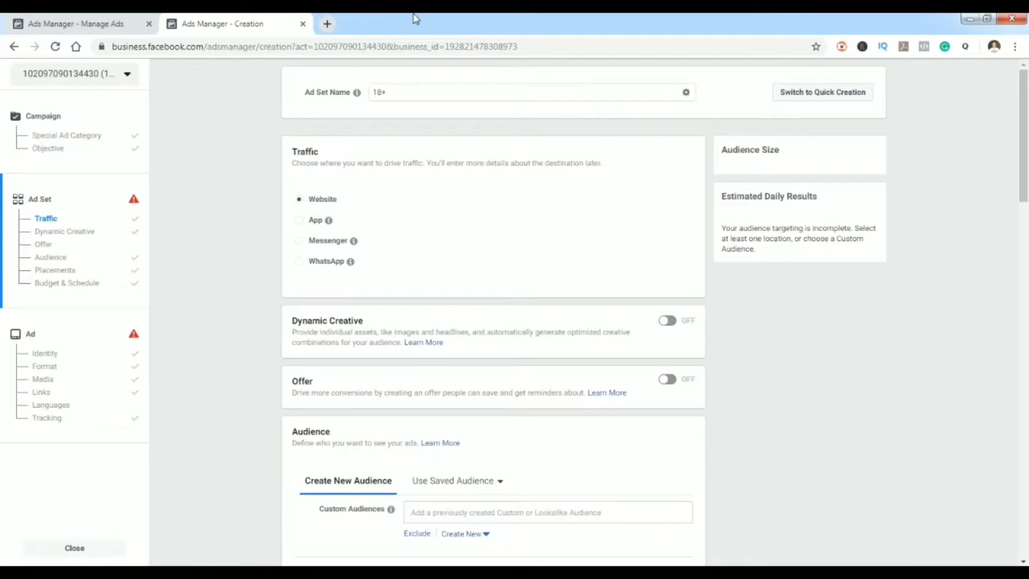
Rename the ad set as "Ad set for dynamic ads" and turn on Dynamic Creative for it
{"action": "double_click", "coordinate": [396, 95]}
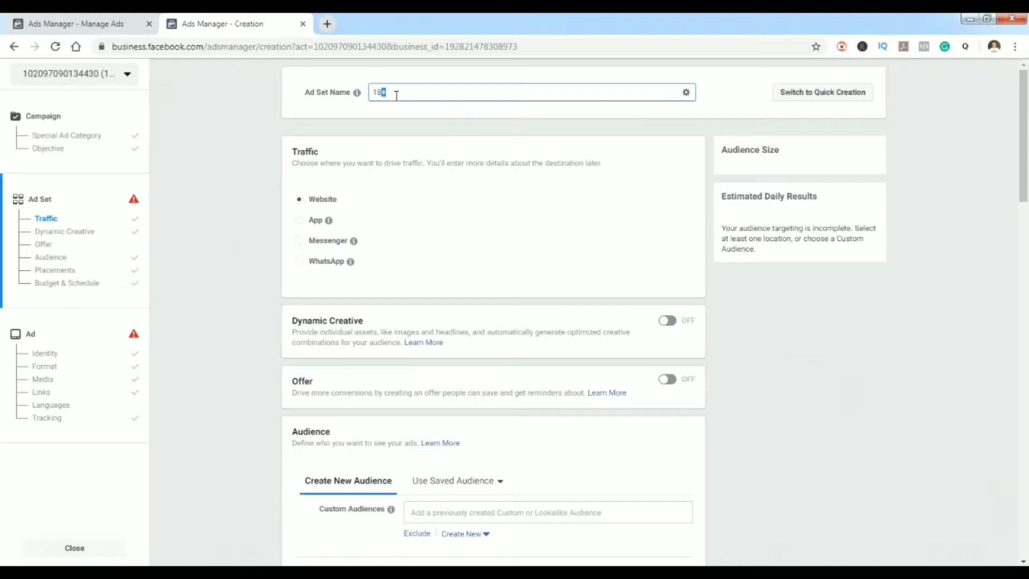
{"action": "left_click_drag", "start_coordinate": [395, 94], "coordinate": [371, 92]}
{"action": "left_click", "coordinate": [670, 321]}
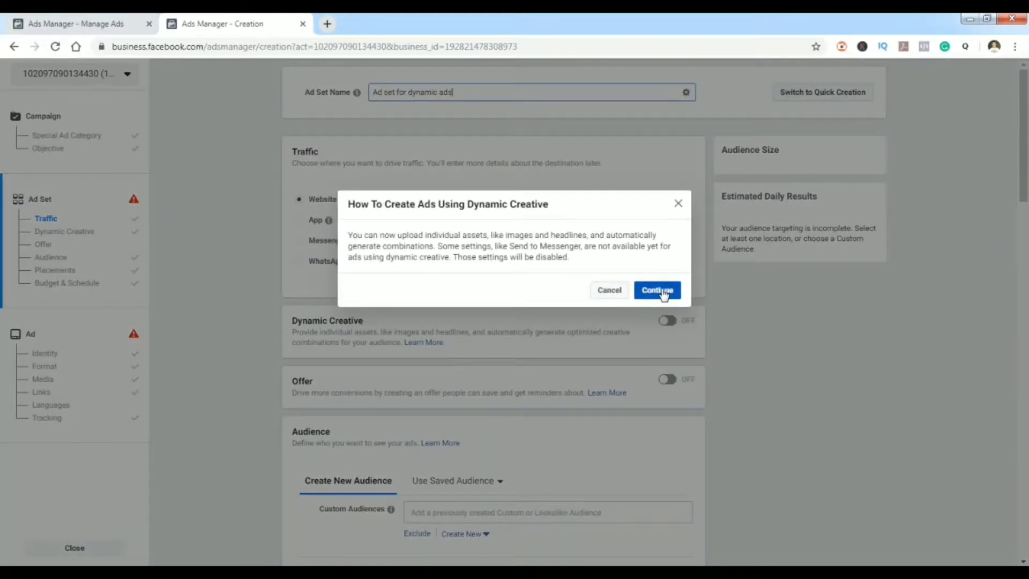
{"action": "left_click", "coordinate": [658, 290]}
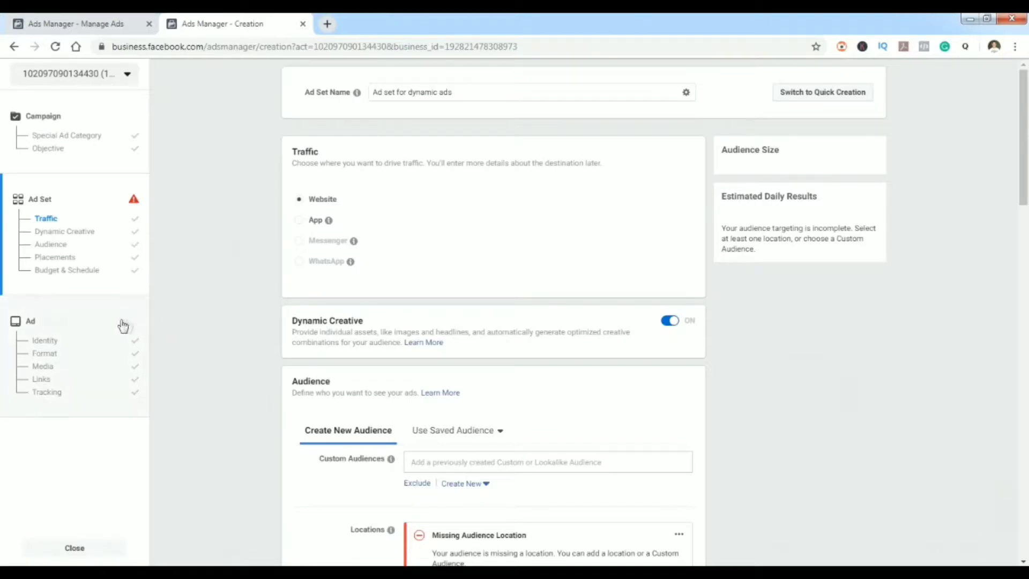
Add United States as the included location for the new audience
{"action": "scroll", "coordinate": [441, 317], "scroll_direction": "down", "scroll_amount": 1}
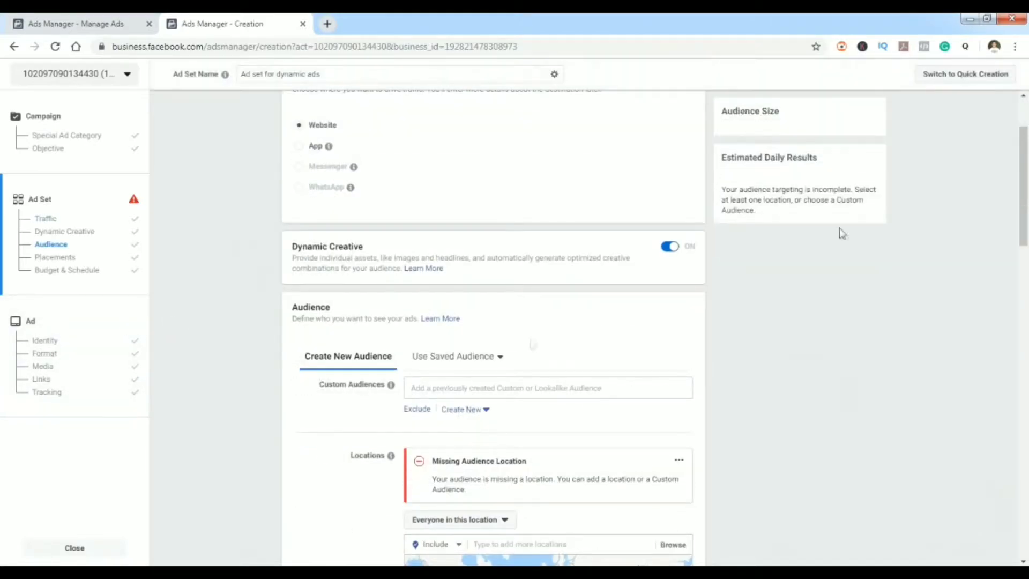
{"action": "left_click_drag", "start_coordinate": [1020, 181], "coordinate": [1026, 211]}
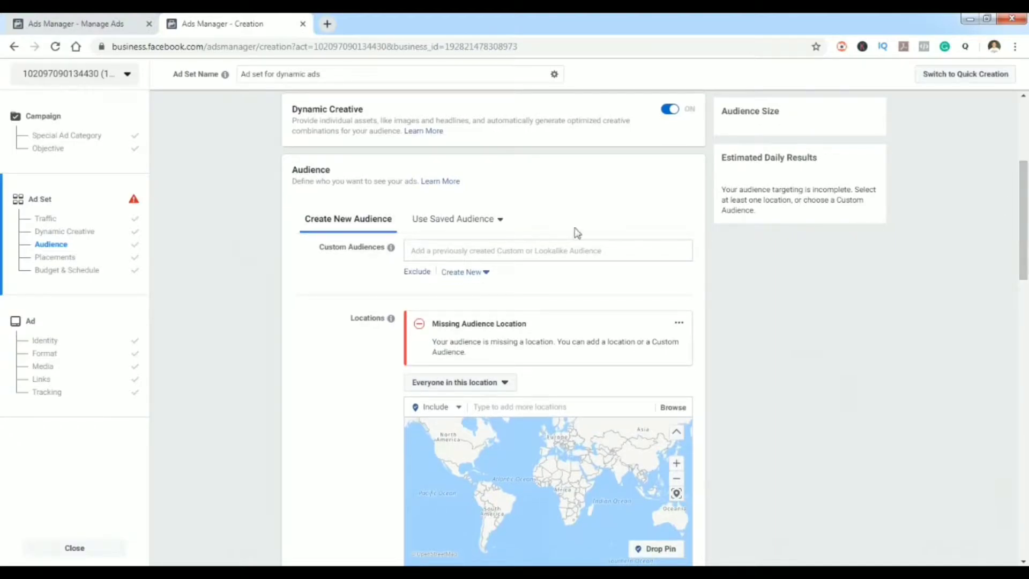
{"action": "scroll", "coordinate": [581, 322], "scroll_direction": "down", "scroll_amount": 3}
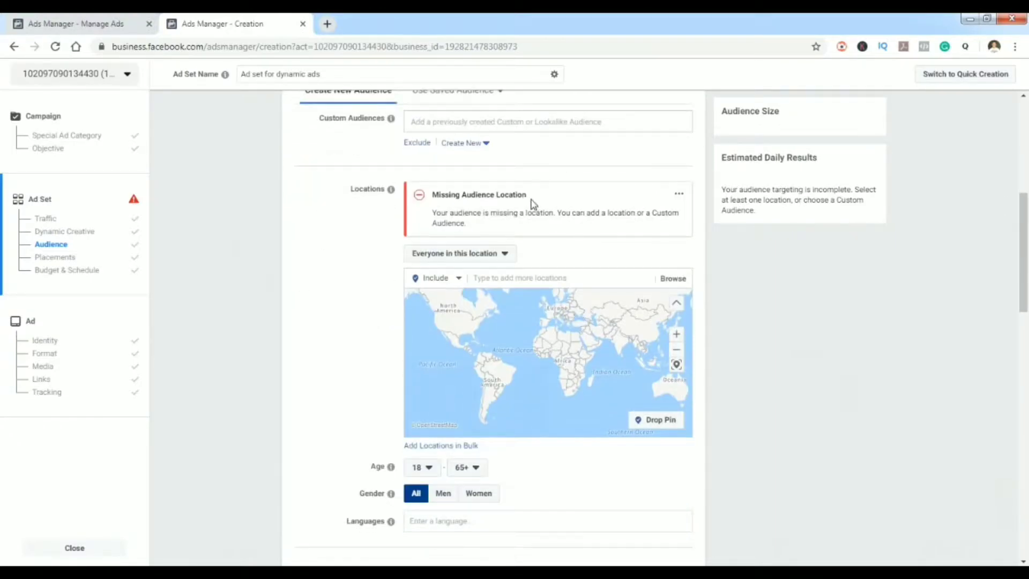
{"action": "left_click", "coordinate": [520, 278]}
{"action": "type", "text": "united sta"}
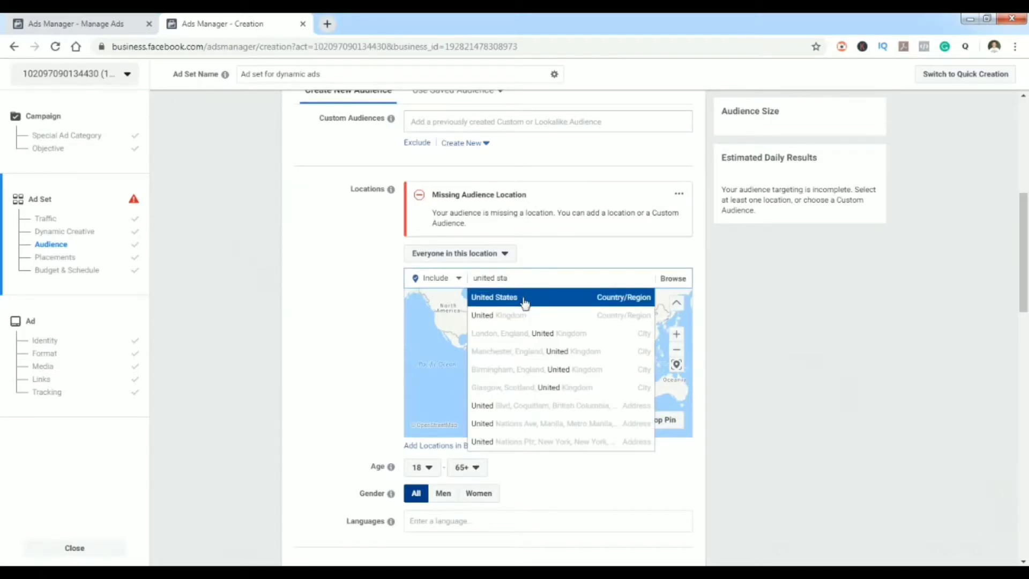
{"action": "key", "text": "Return"}
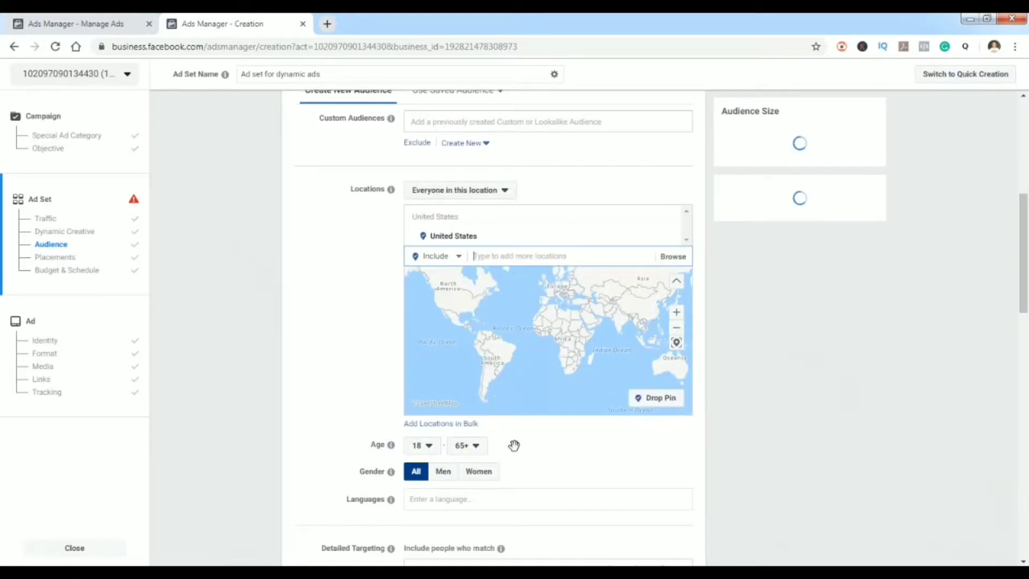
Set the audience's age range to 23–55
{"action": "left_click", "coordinate": [476, 446]}
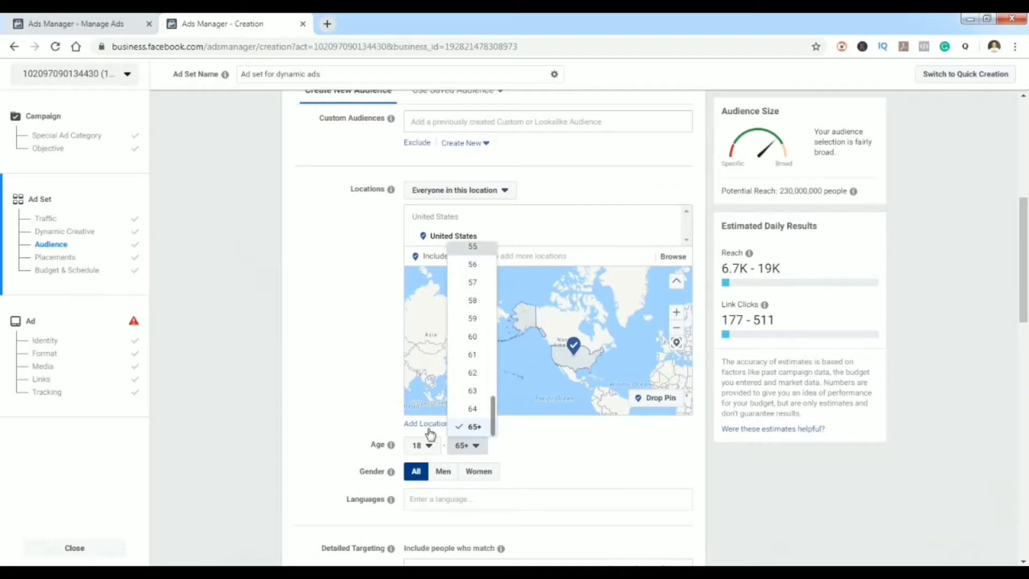
{"action": "left_click", "coordinate": [427, 449]}
{"action": "left_click", "coordinate": [428, 449]}
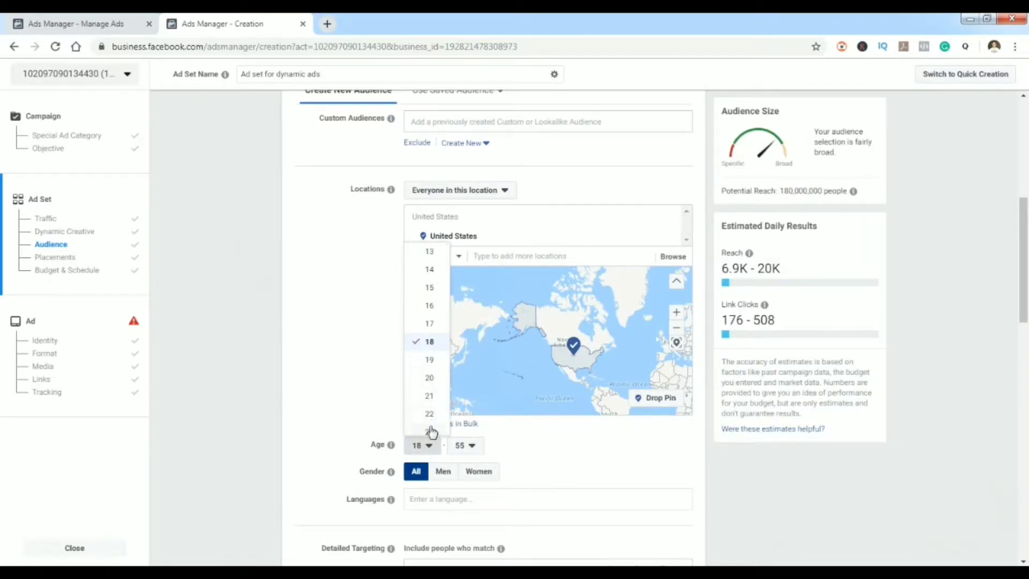
{"action": "left_click", "coordinate": [430, 433]}
Add the interests Web design, Web development and Graphic design to the audience's detailed targeting
{"action": "scroll", "coordinate": [475, 395], "scroll_direction": "down", "scroll_amount": 3}
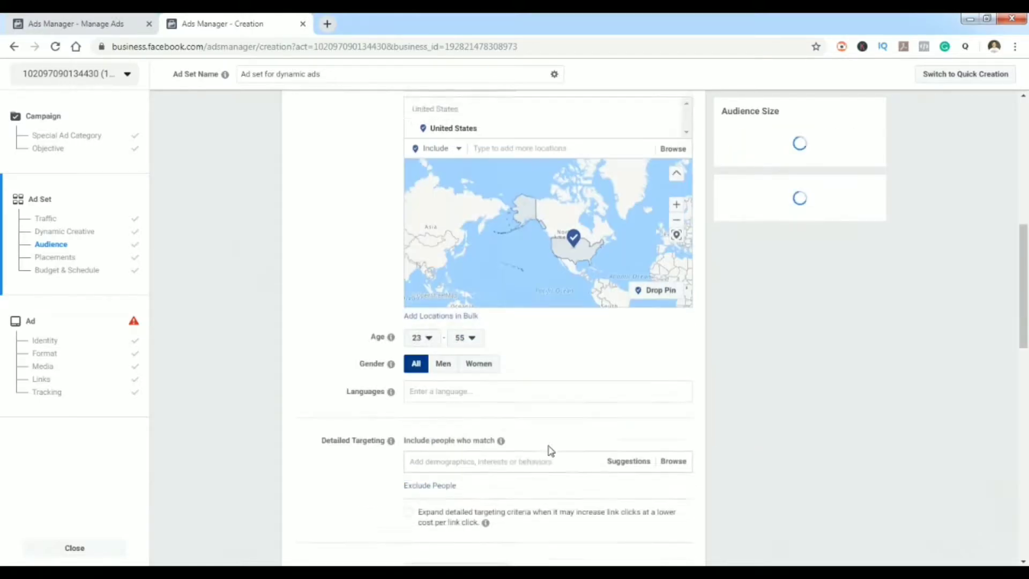
{"action": "scroll", "coordinate": [436, 370], "scroll_direction": "down", "scroll_amount": 3}
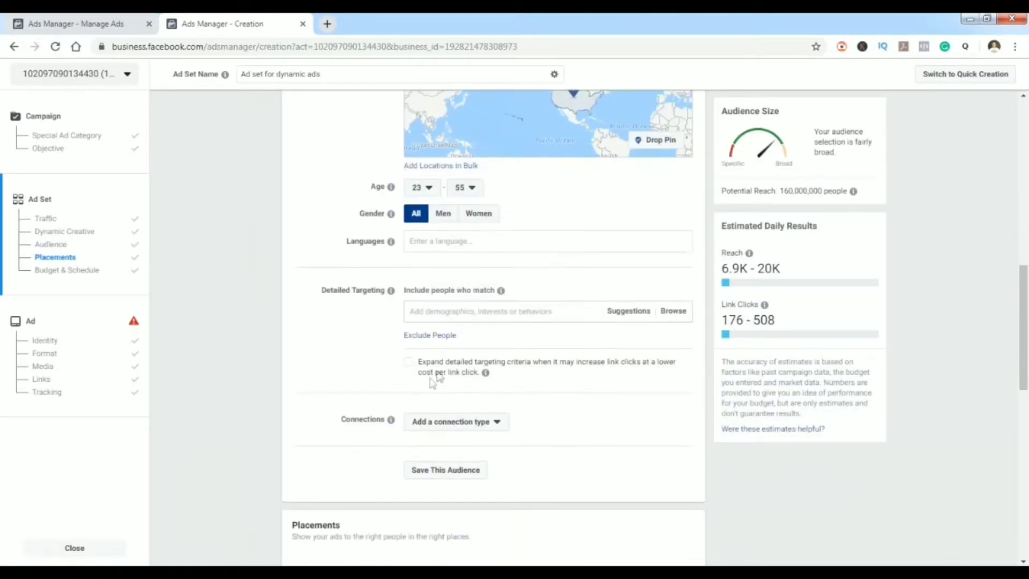
{"action": "left_click", "coordinate": [445, 310]}
{"action": "type", "text": "web"}
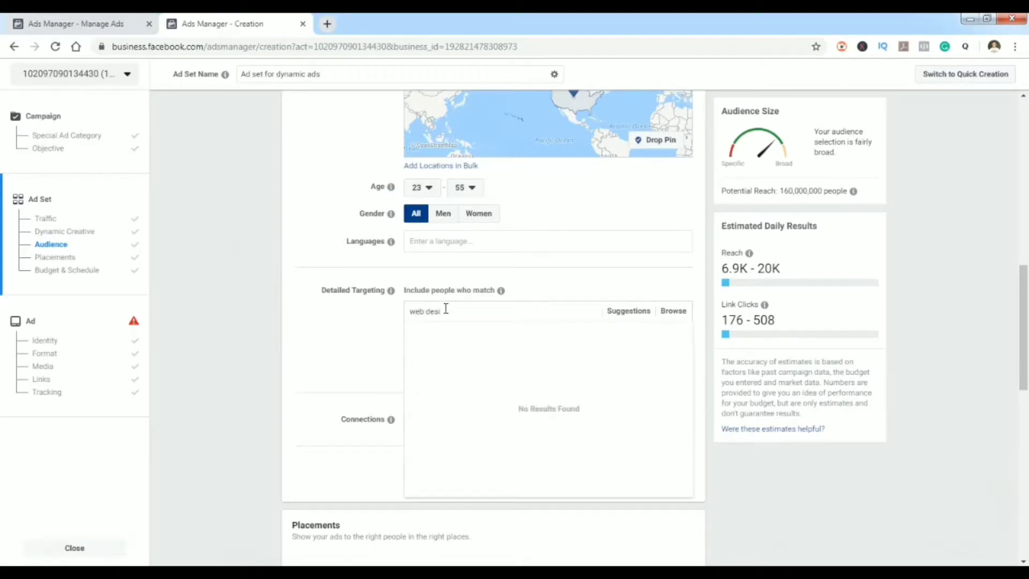
{"action": "type", "text": " desi"}
{"action": "left_click", "coordinate": [449, 334]}
{"action": "type", "text": "we"}
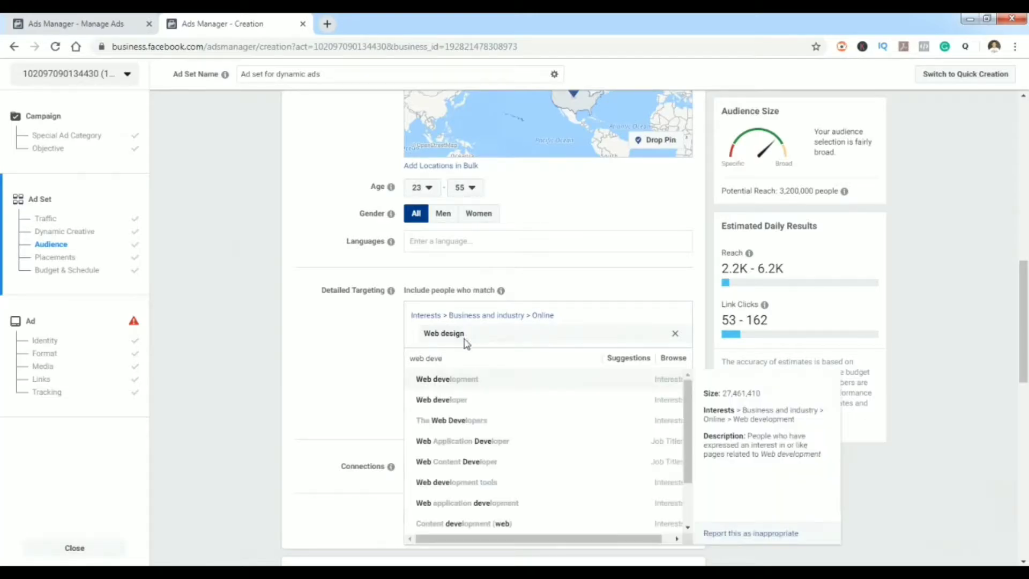
{"action": "left_click", "coordinate": [459, 376]}
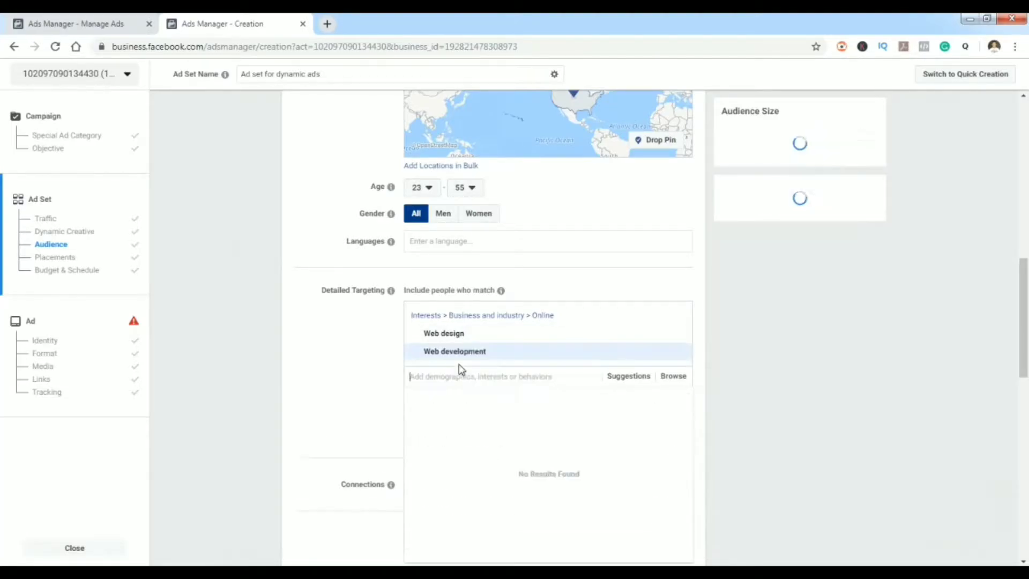
{"action": "type", "text": "graphic"}
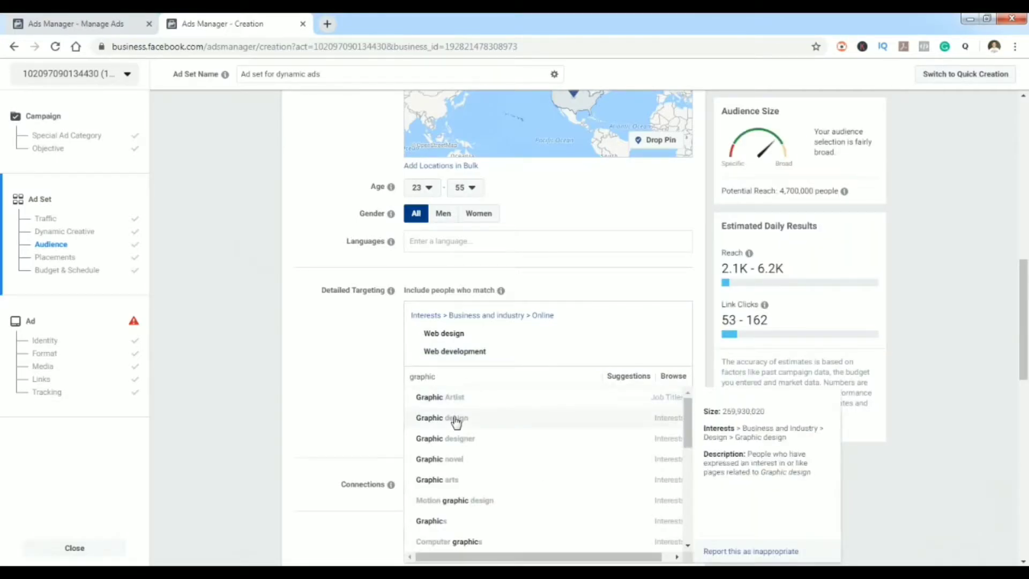
{"action": "left_click", "coordinate": [456, 422]}
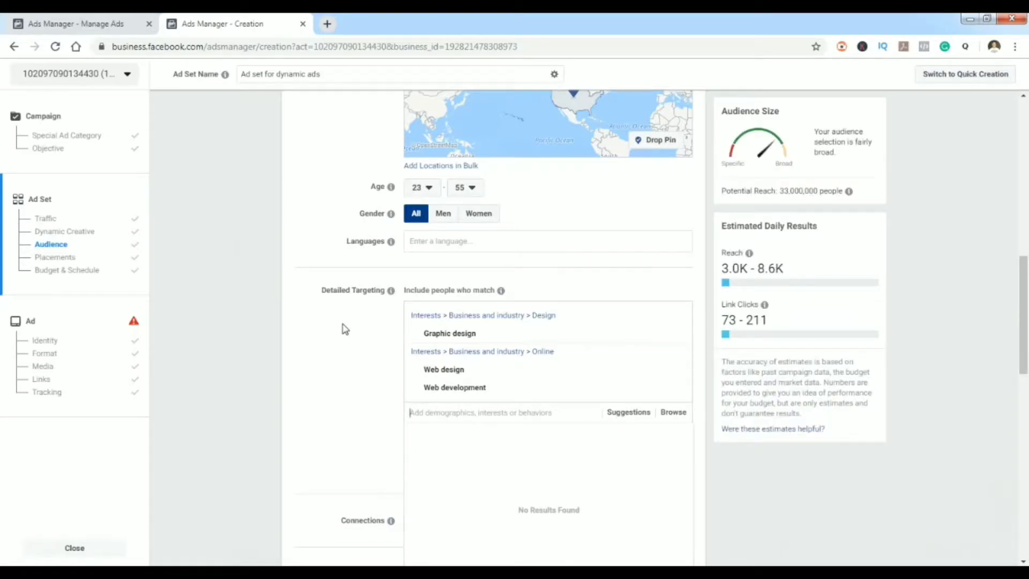
{"action": "scroll", "coordinate": [345, 330], "scroll_direction": "down", "scroll_amount": 2}
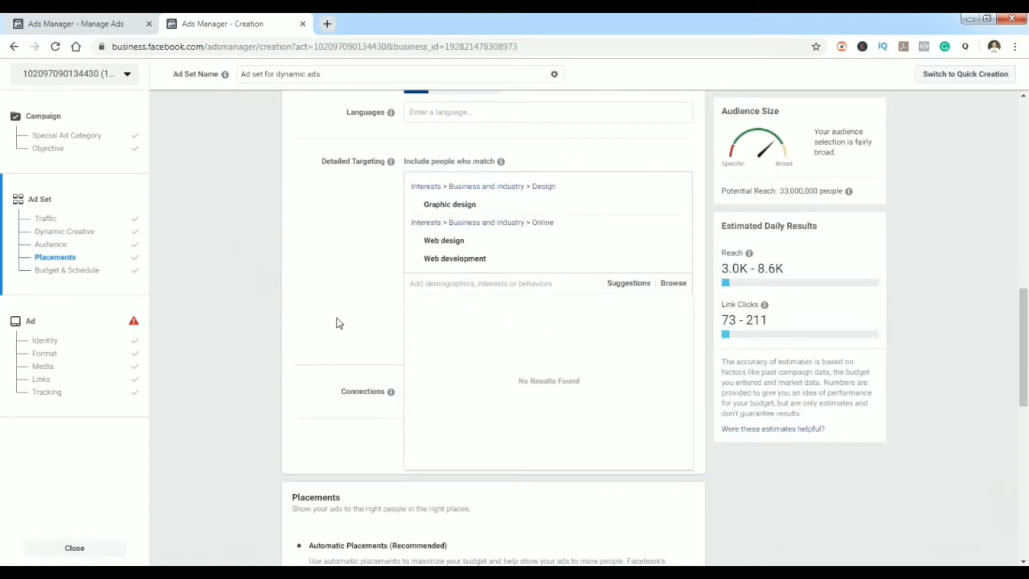
{"action": "left_click", "coordinate": [339, 323]}
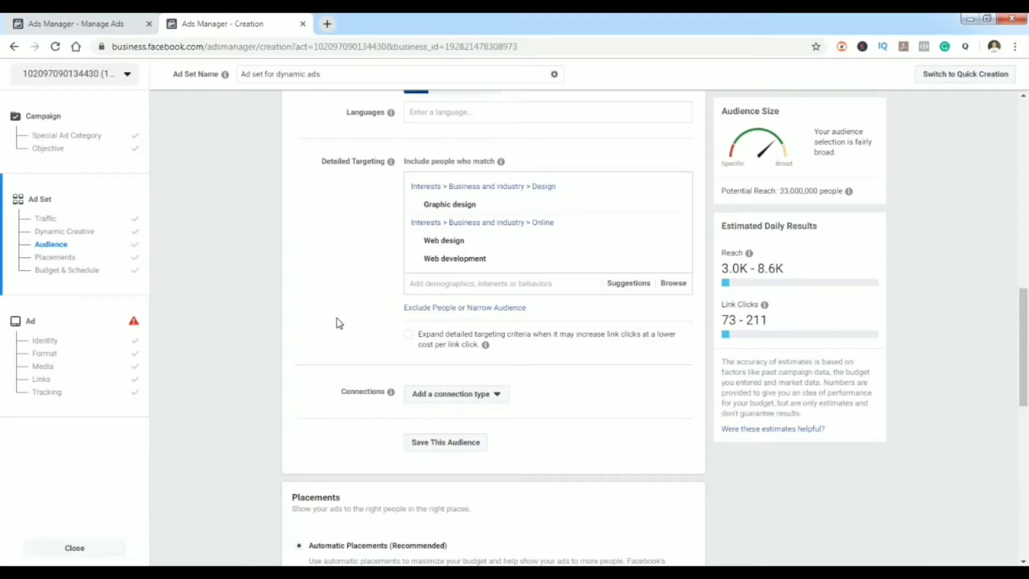
Switch to manually edited placements and exclude Instagram, Audience Network and Messenger, keeping only Facebook as the platform
{"action": "scroll", "coordinate": [339, 323], "scroll_direction": "down", "scroll_amount": 4}
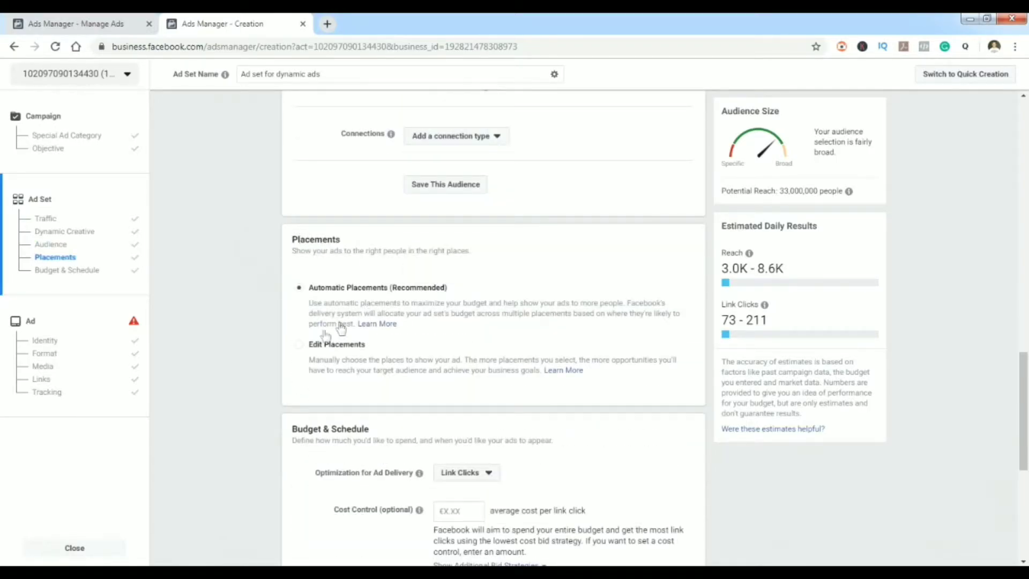
{"action": "left_click", "coordinate": [300, 346]}
{"action": "scroll", "coordinate": [300, 349], "scroll_direction": "down", "scroll_amount": 2}
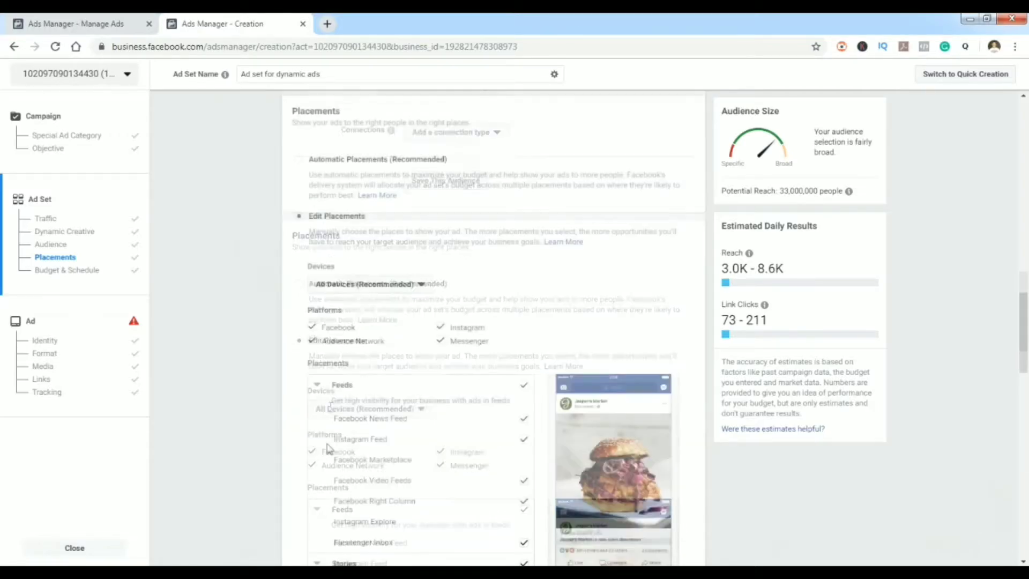
{"action": "left_click", "coordinate": [440, 326]}
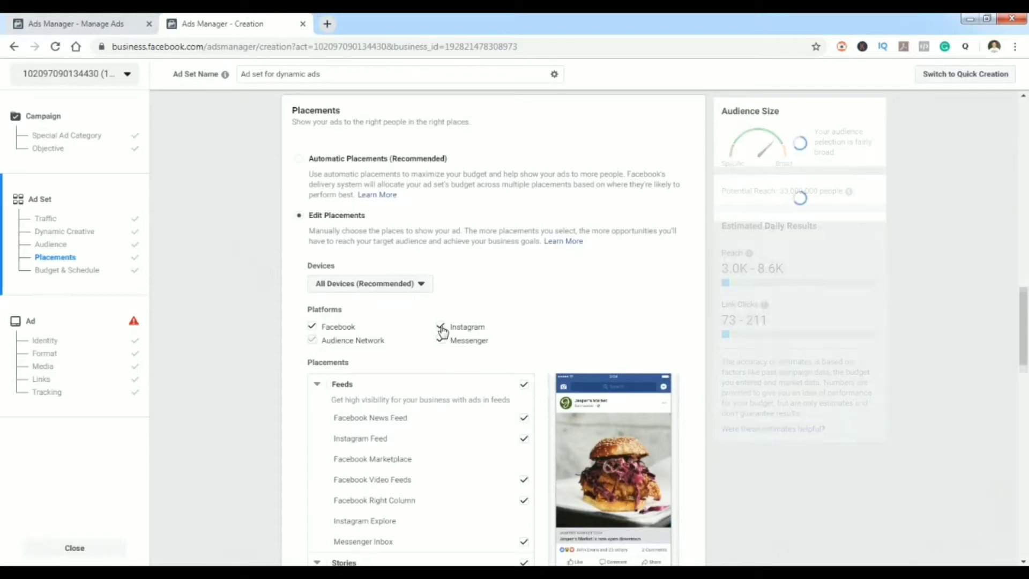
{"action": "left_click", "coordinate": [359, 343]}
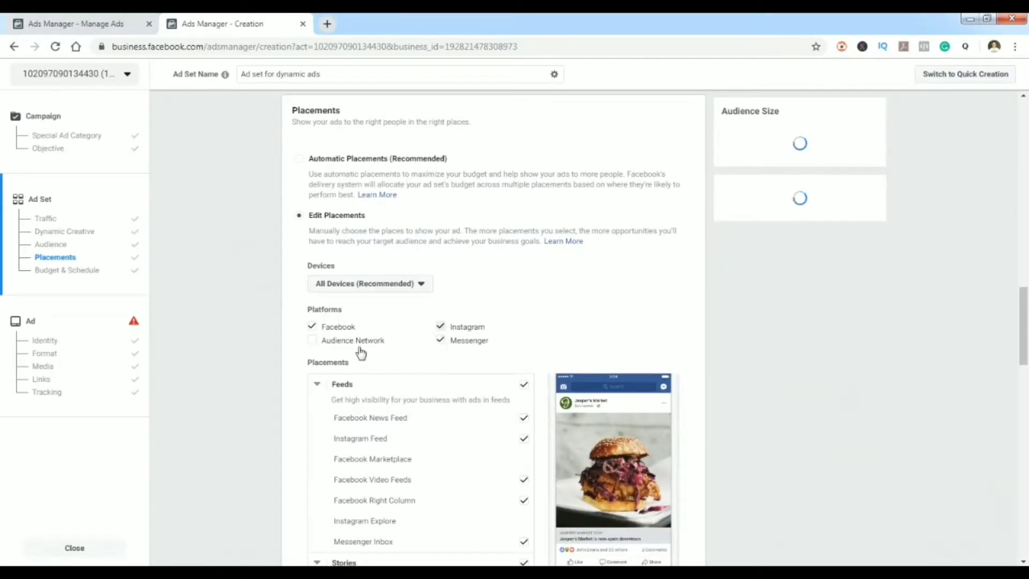
{"action": "left_click", "coordinate": [441, 342]}
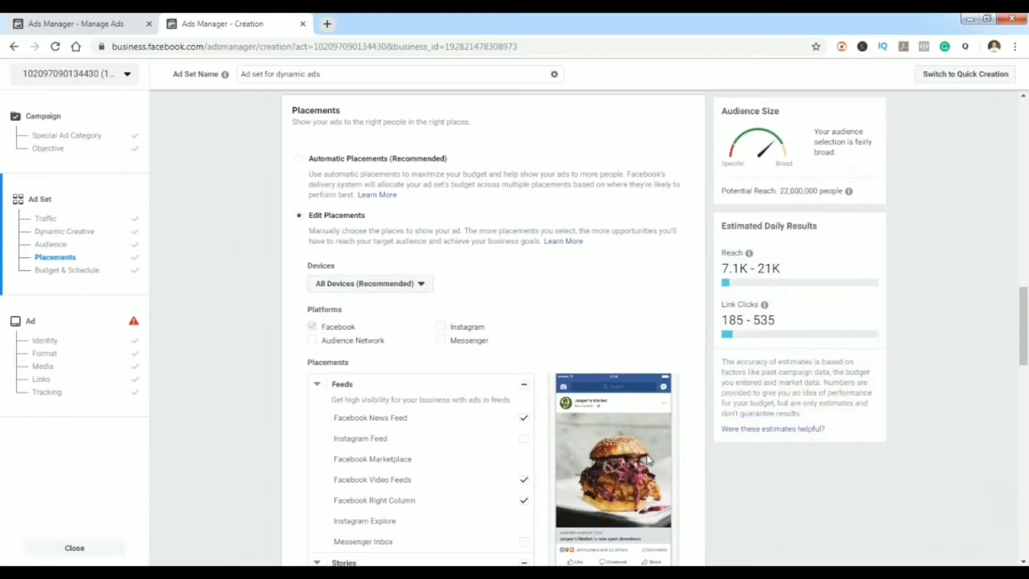
Change the ad set's budget type to Lifetime Budget and set the amount to €150.00
{"action": "scroll", "coordinate": [340, 335], "scroll_direction": "down", "scroll_amount": 3}
{"action": "scroll", "coordinate": [230, 362], "scroll_direction": "down", "scroll_amount": 12}
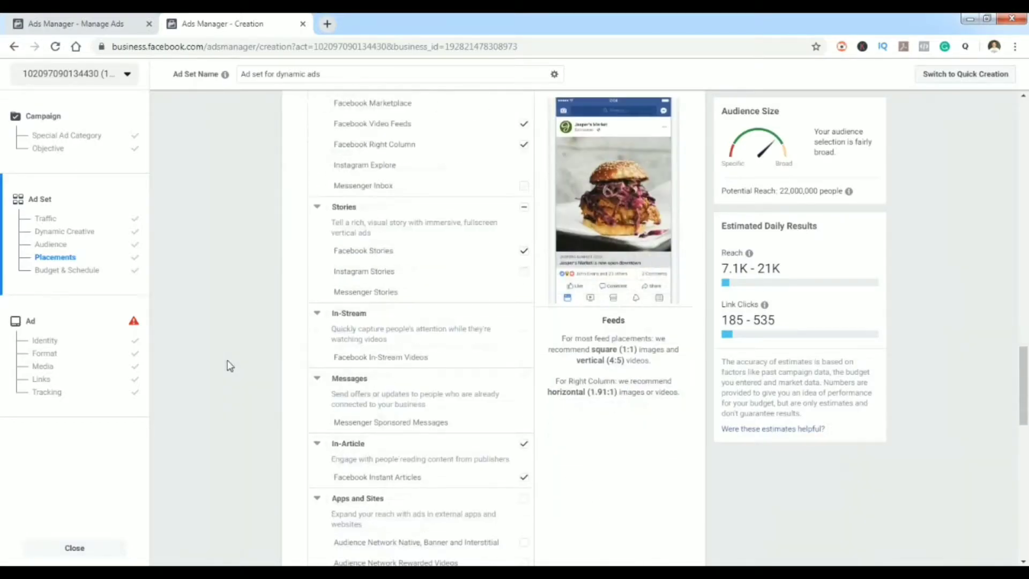
{"action": "scroll", "coordinate": [273, 344], "scroll_direction": "down", "scroll_amount": 2}
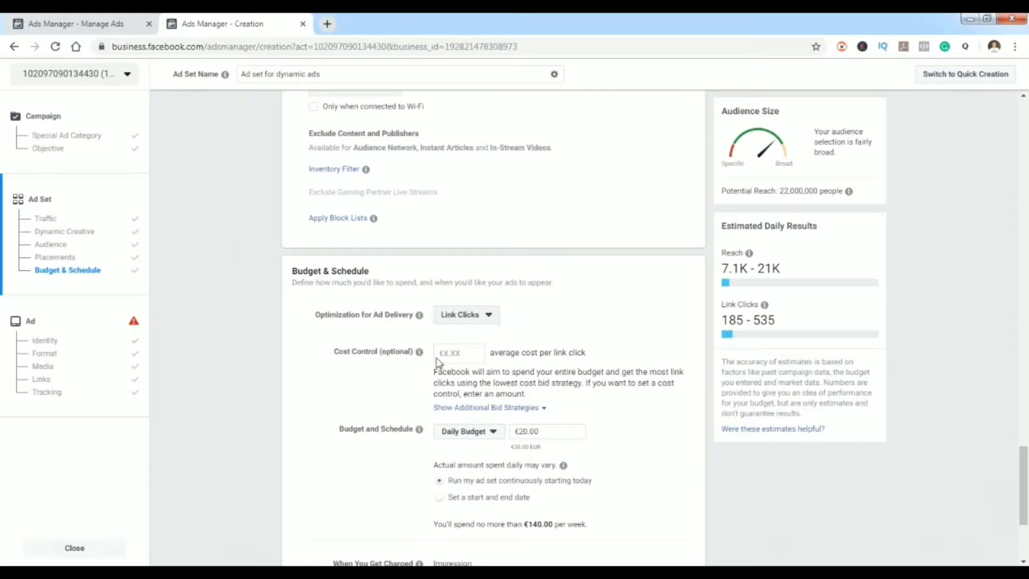
{"action": "left_click", "coordinate": [477, 433]}
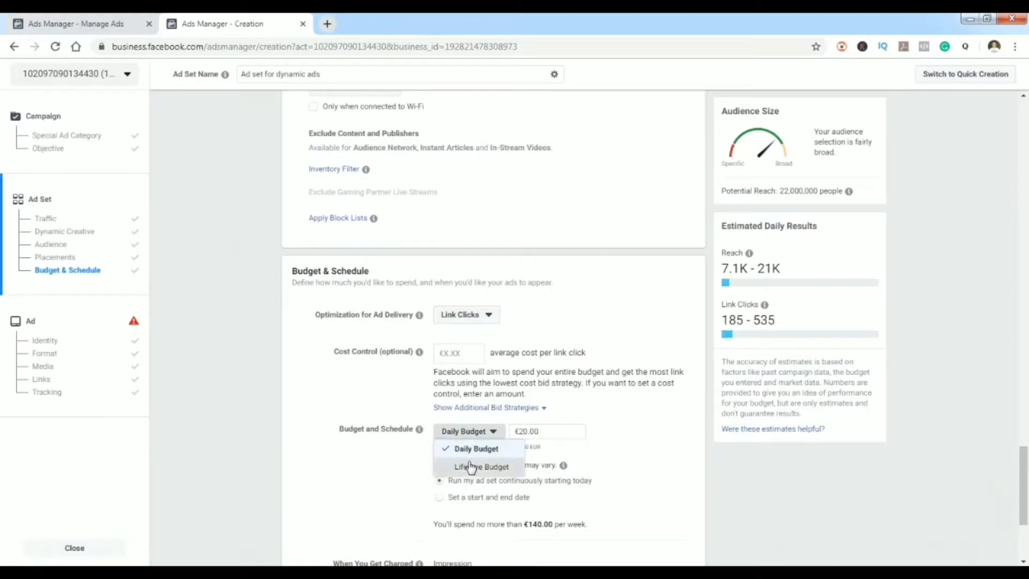
{"action": "left_click", "coordinate": [482, 467]}
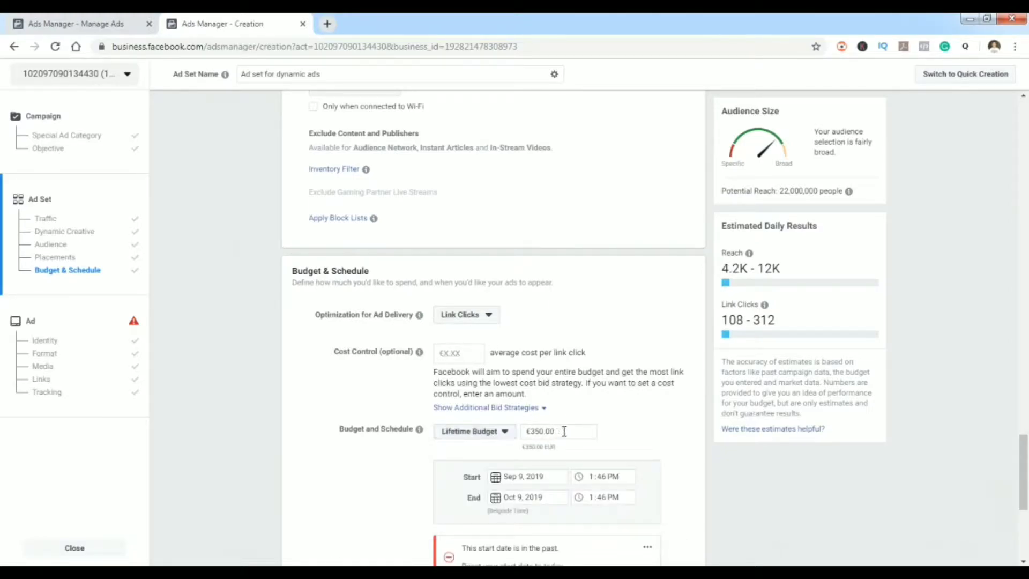
{"action": "left_click", "coordinate": [539, 430]}
Set the ad set's end date to September 19, 2019
{"action": "scroll", "coordinate": [541, 429], "scroll_direction": "down", "scroll_amount": 2}
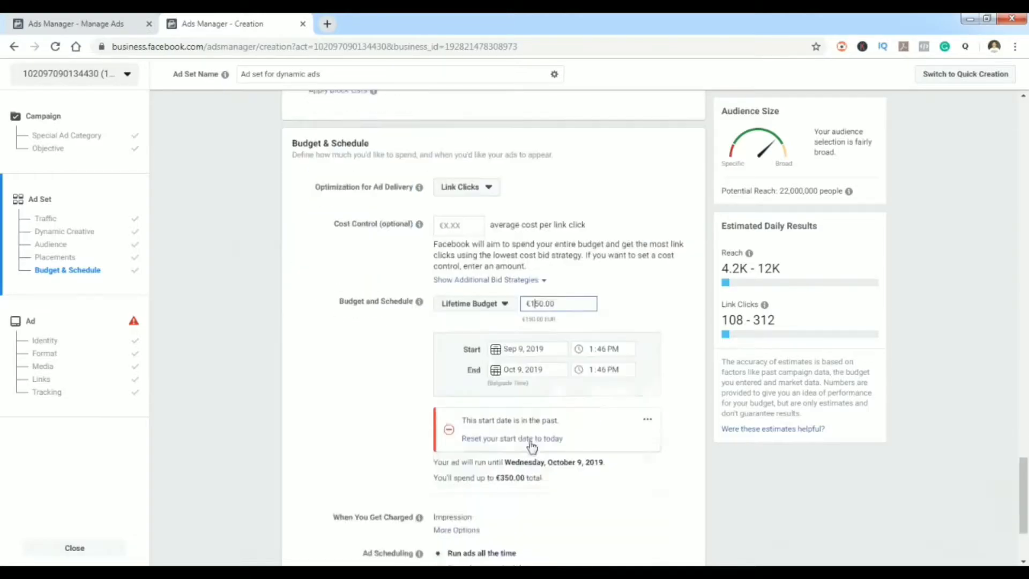
{"action": "left_click", "coordinate": [496, 371]}
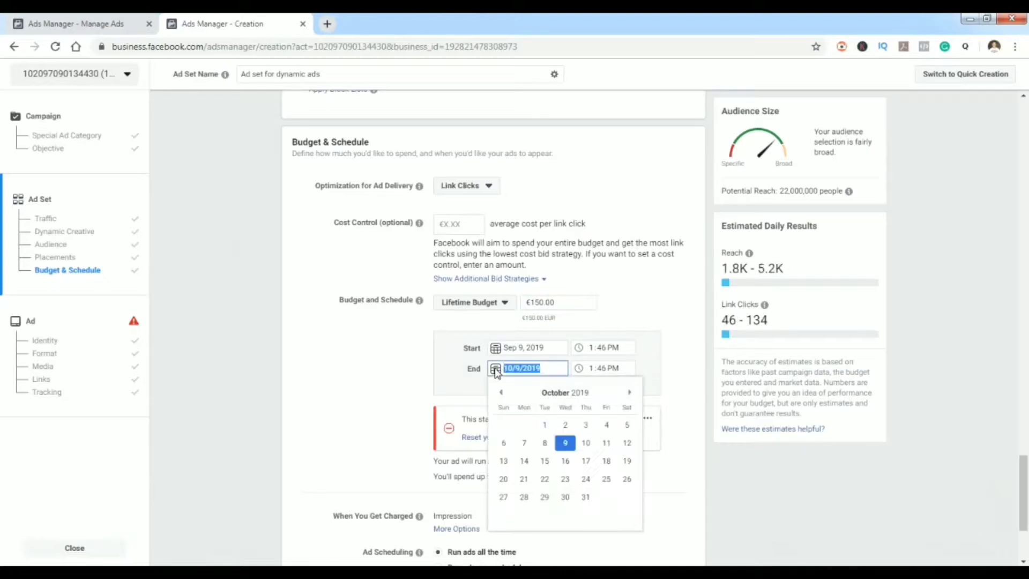
{"action": "left_click", "coordinate": [498, 397]}
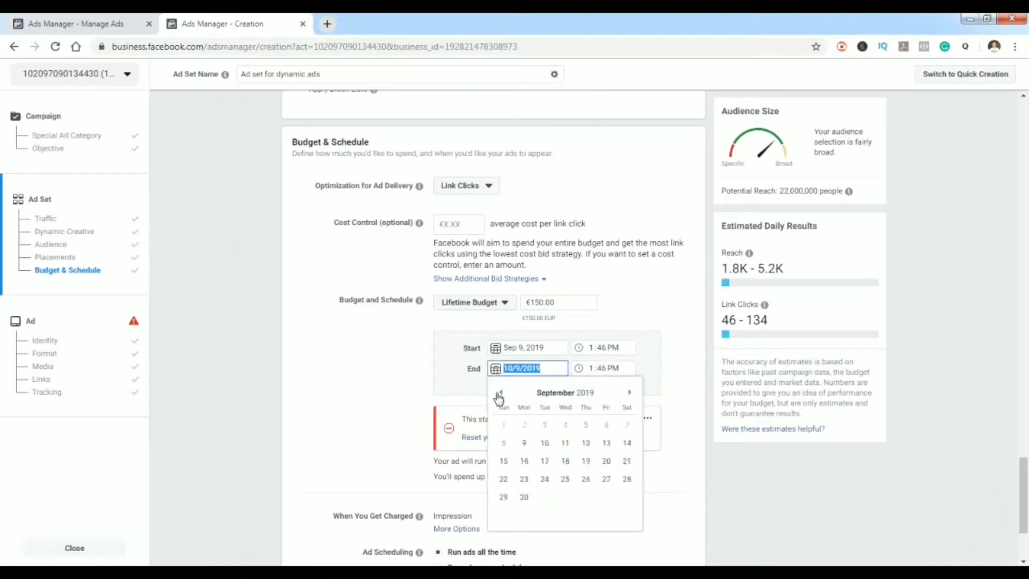
{"action": "left_click", "coordinate": [592, 461]}
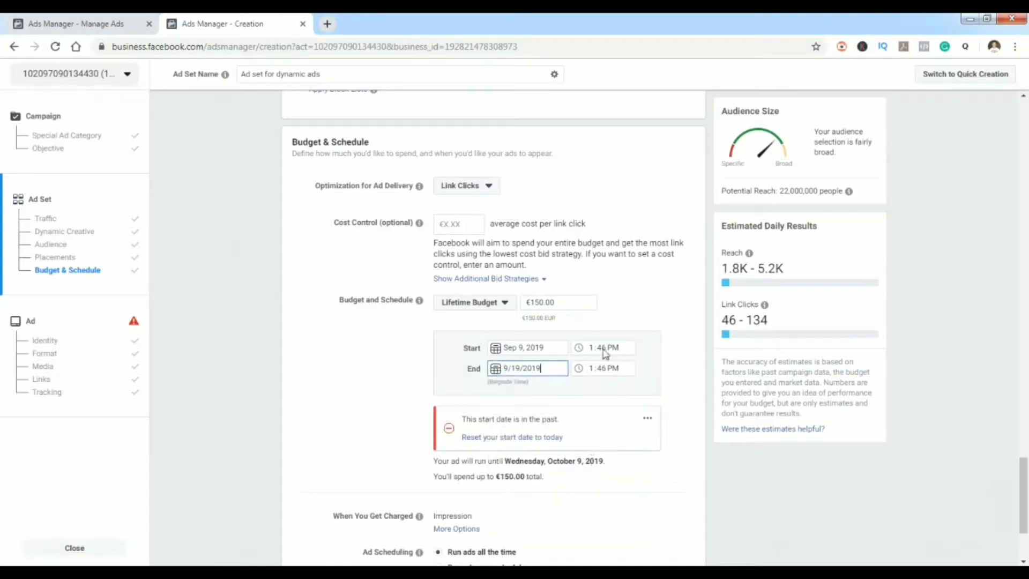
{"action": "left_click", "coordinate": [373, 378]}
Change the ad set's start time on September 9, 2019 to 3:46 PM
{"action": "scroll", "coordinate": [373, 378], "scroll_direction": "down", "scroll_amount": 3}
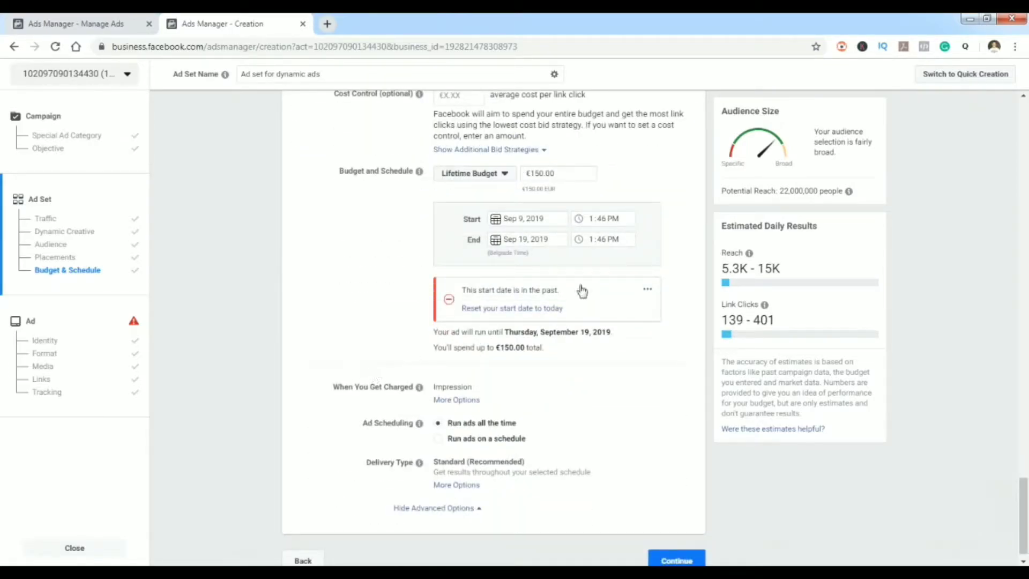
{"action": "left_click", "coordinate": [592, 224]}
{"action": "left_click", "coordinate": [408, 255]}
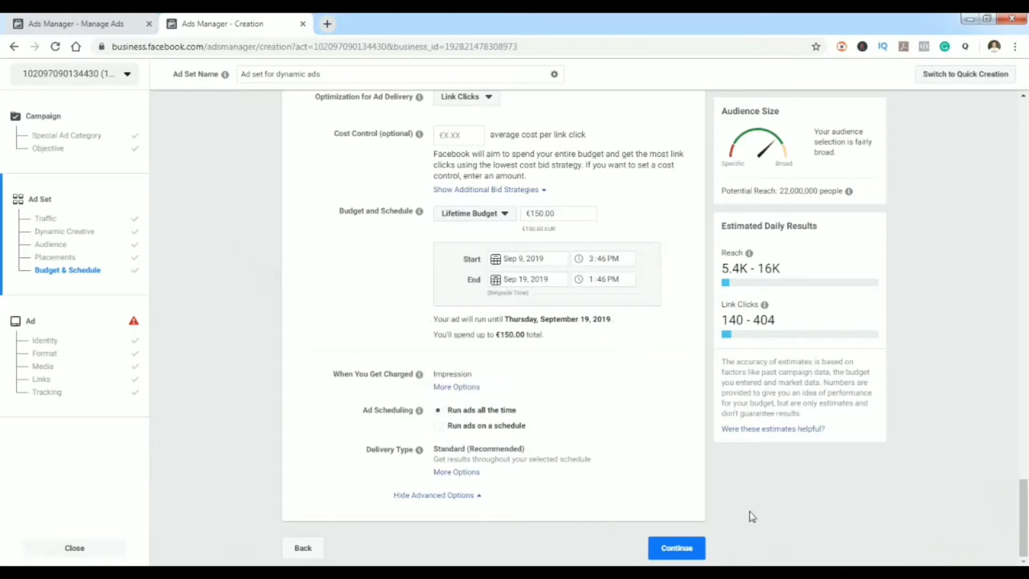
Continue to the ad level and name the ad "Ad creative"
{"action": "left_click", "coordinate": [686, 556]}
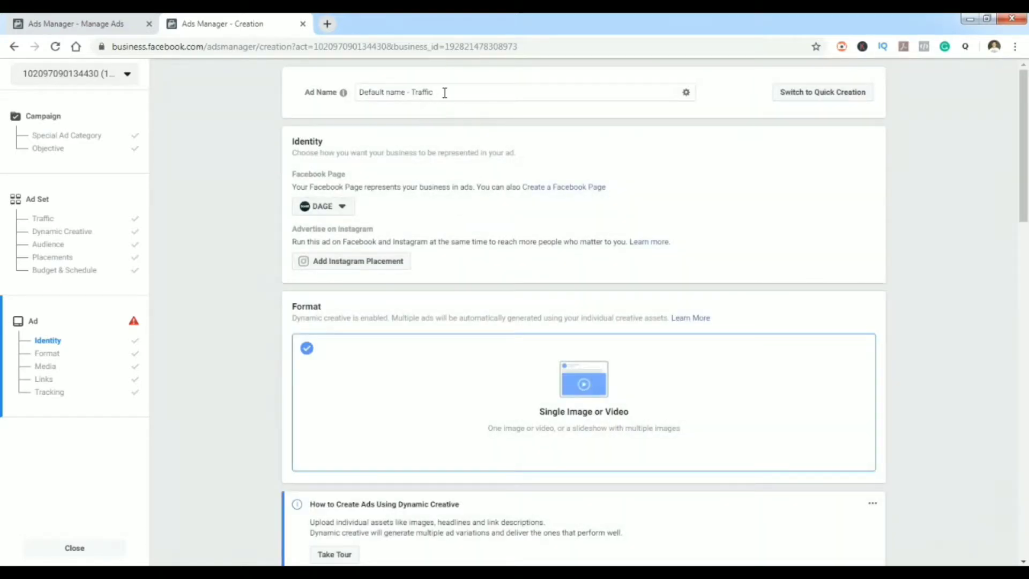
{"action": "triple_click", "coordinate": [444, 93]}
{"action": "type", "text": "Ad creative"}
Review the ad's Facebook Page identity, Single Image or Video format, dynamic creative guidance and media options
{"action": "scroll", "coordinate": [839, 212], "scroll_direction": "down", "scroll_amount": 2}
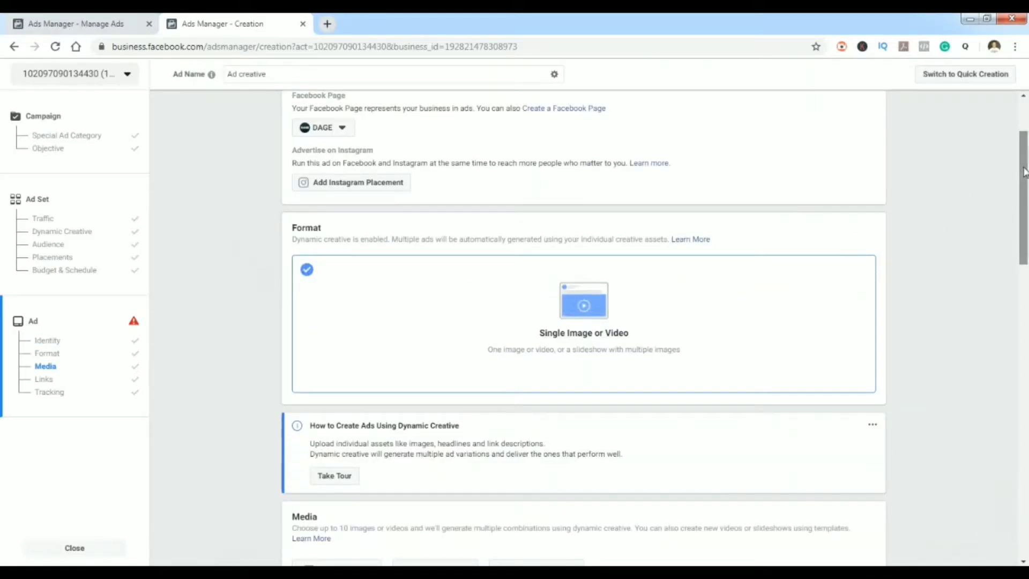
{"action": "scroll", "coordinate": [1025, 178], "scroll_direction": "down", "scroll_amount": 1}
{"action": "scroll", "coordinate": [1025, 178], "scroll_direction": "down", "scroll_amount": 1}
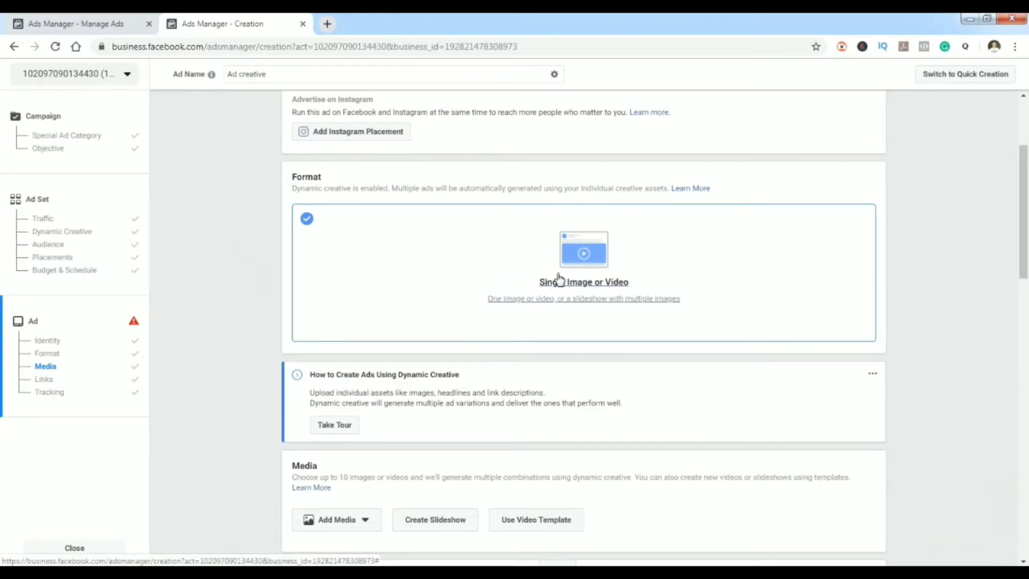
{"action": "scroll", "coordinate": [634, 232], "scroll_direction": "down", "scroll_amount": 2}
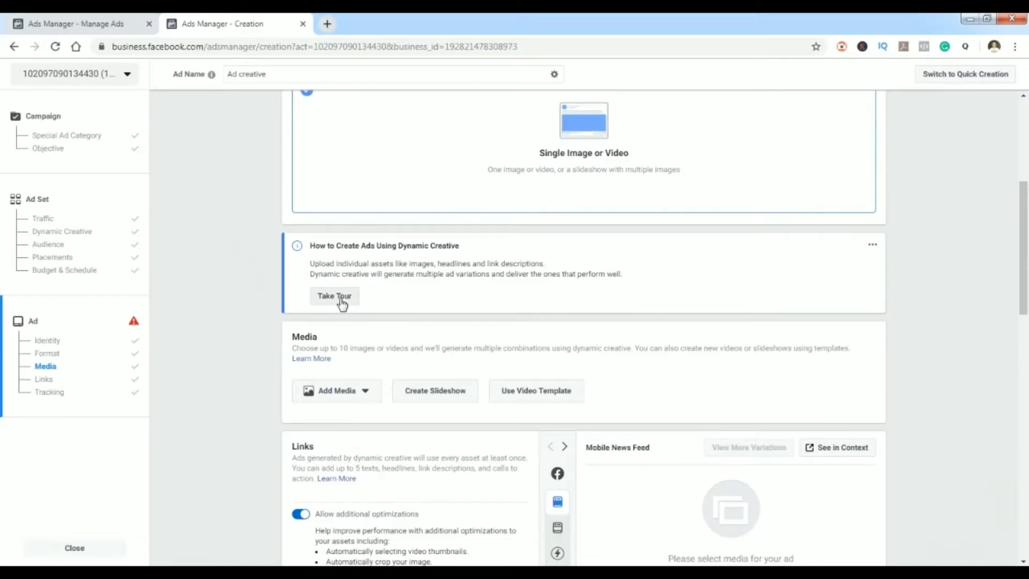
{"action": "scroll", "coordinate": [319, 292], "scroll_direction": "down", "scroll_amount": 1}
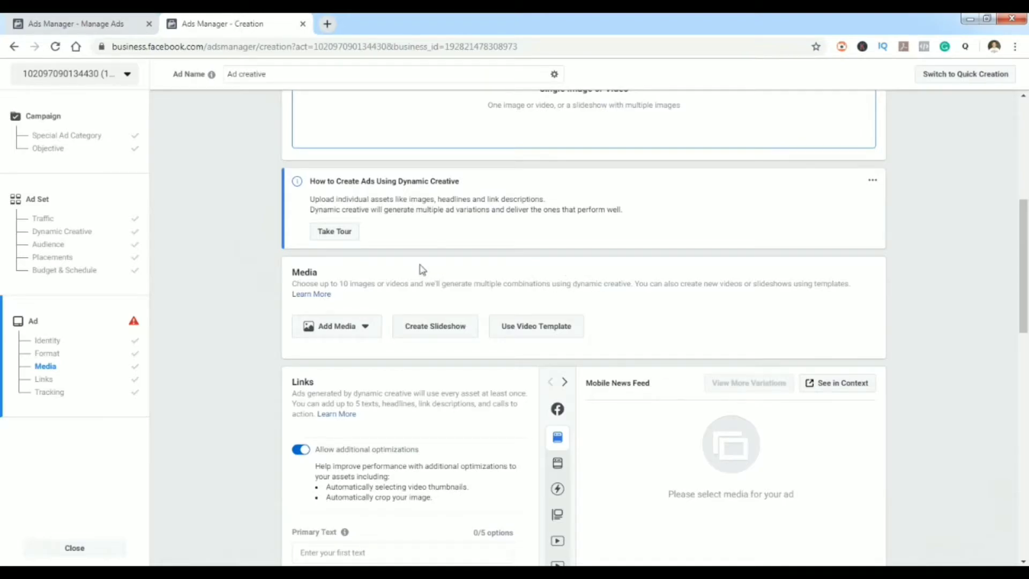
{"action": "scroll", "coordinate": [599, 221], "scroll_direction": "up", "scroll_amount": 3}
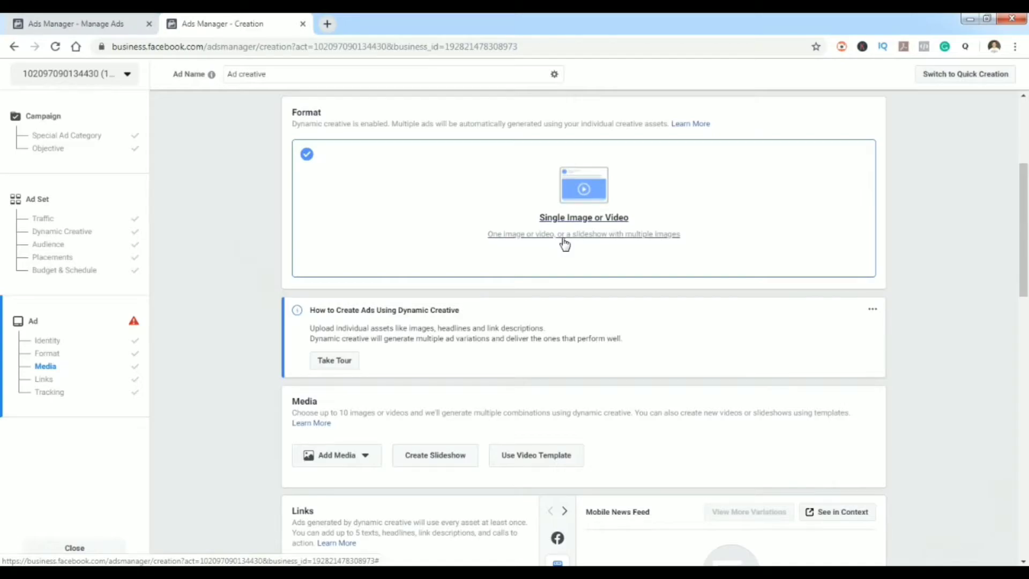
{"action": "scroll", "coordinate": [582, 256], "scroll_direction": "down", "scroll_amount": 2}
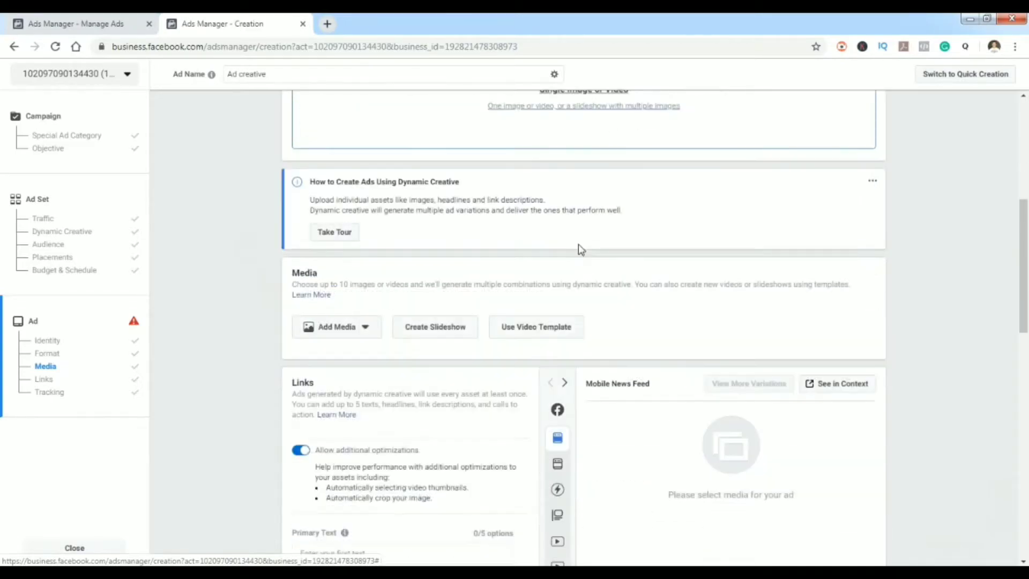
{"action": "scroll", "coordinate": [575, 248], "scroll_direction": "down", "scroll_amount": 2}
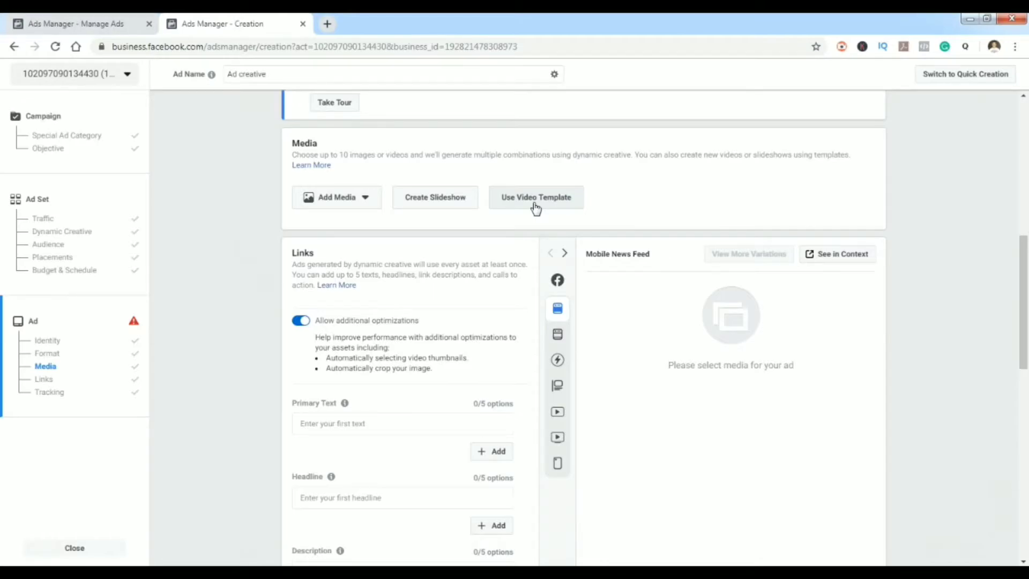
Add five account images to the ad's media: hands on a laptop, grey background, dark laptop, office desk and blue cloud graphic
{"action": "left_click", "coordinate": [311, 203]}
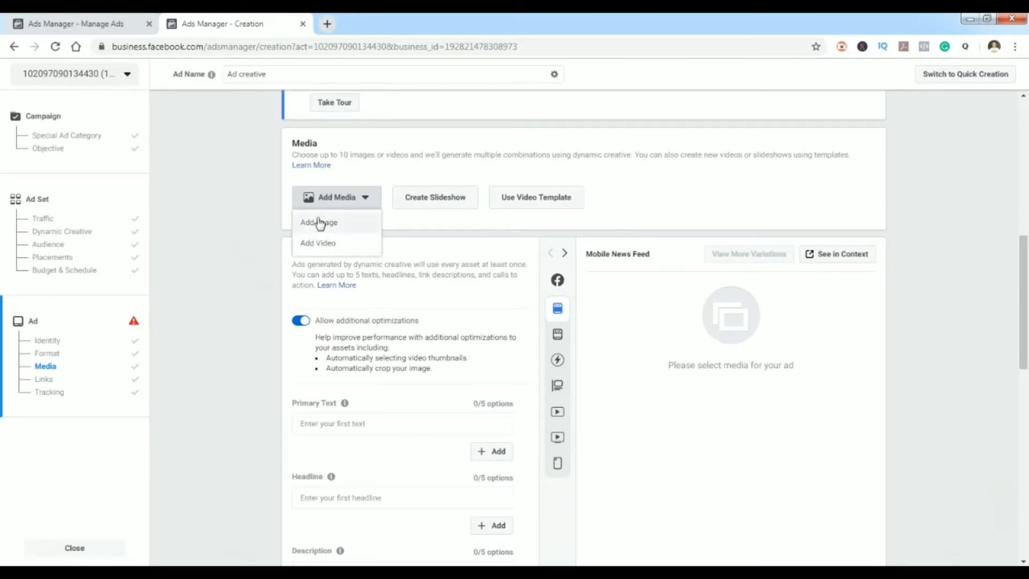
{"action": "left_click", "coordinate": [320, 224]}
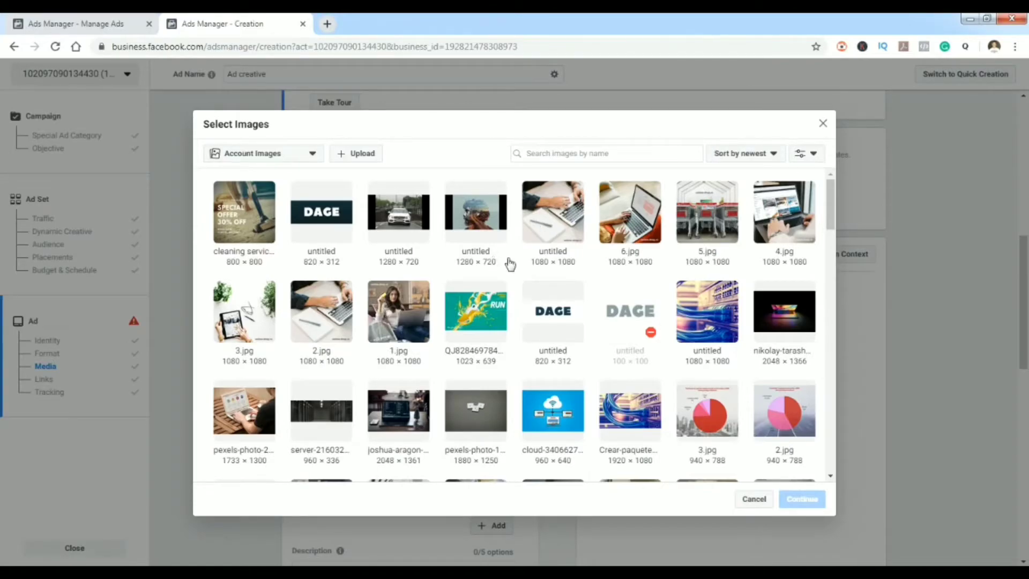
{"action": "scroll", "coordinate": [658, 361], "scroll_direction": "down", "scroll_amount": 1}
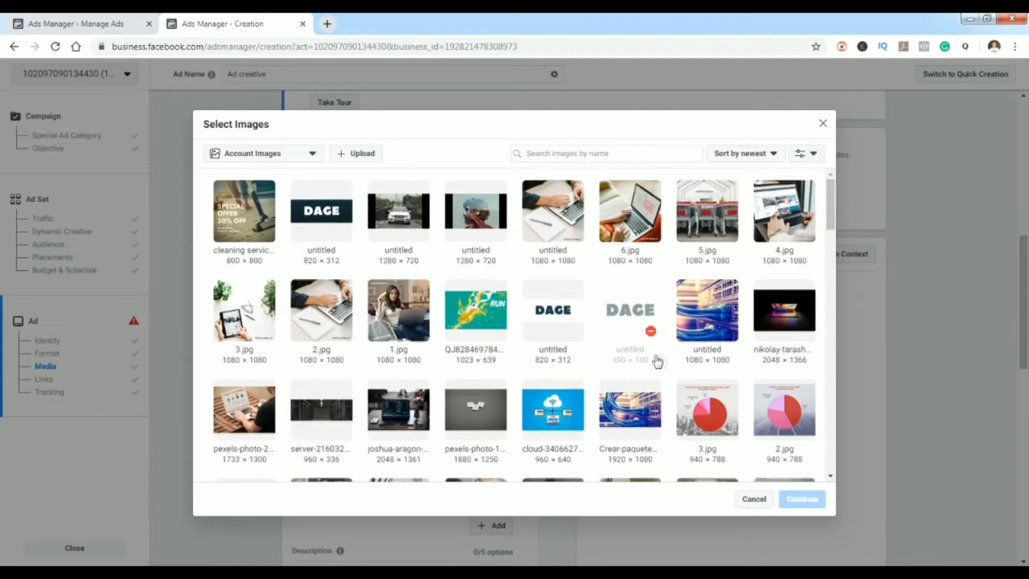
{"action": "left_click", "coordinate": [262, 351]}
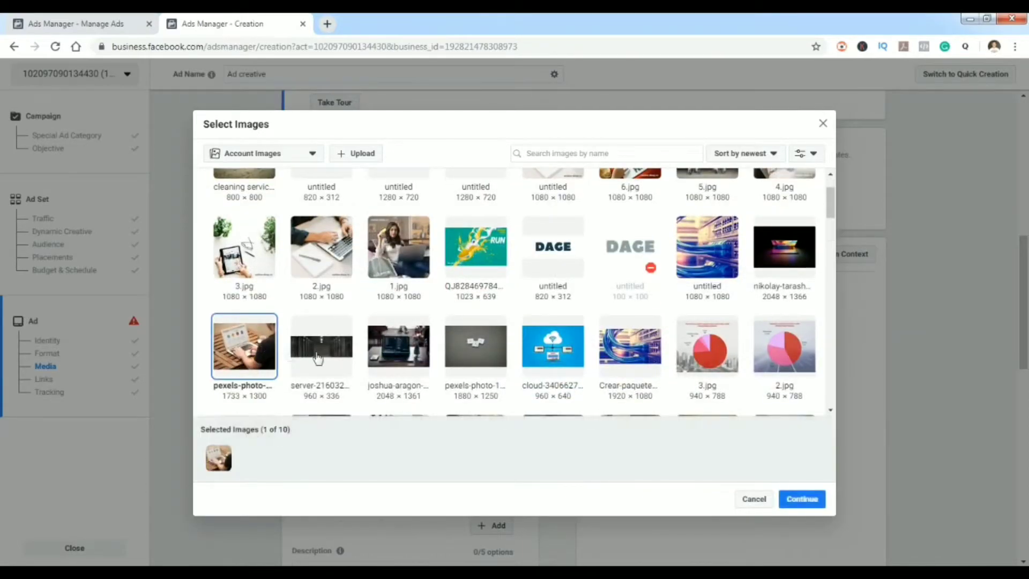
{"action": "left_click", "coordinate": [459, 354]}
{"action": "left_click", "coordinate": [424, 354]}
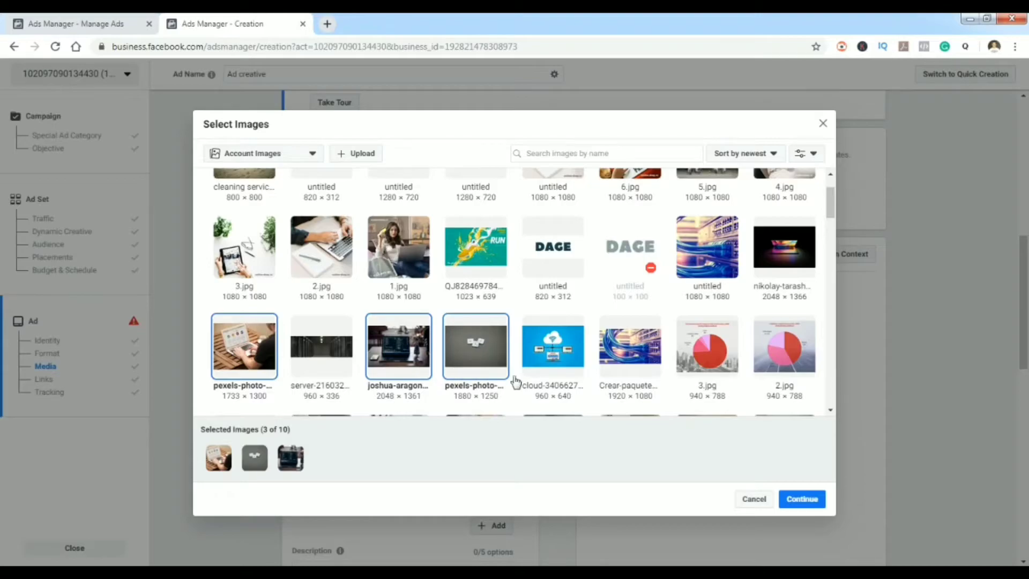
{"action": "scroll", "coordinate": [552, 328], "scroll_direction": "down", "scroll_amount": 1}
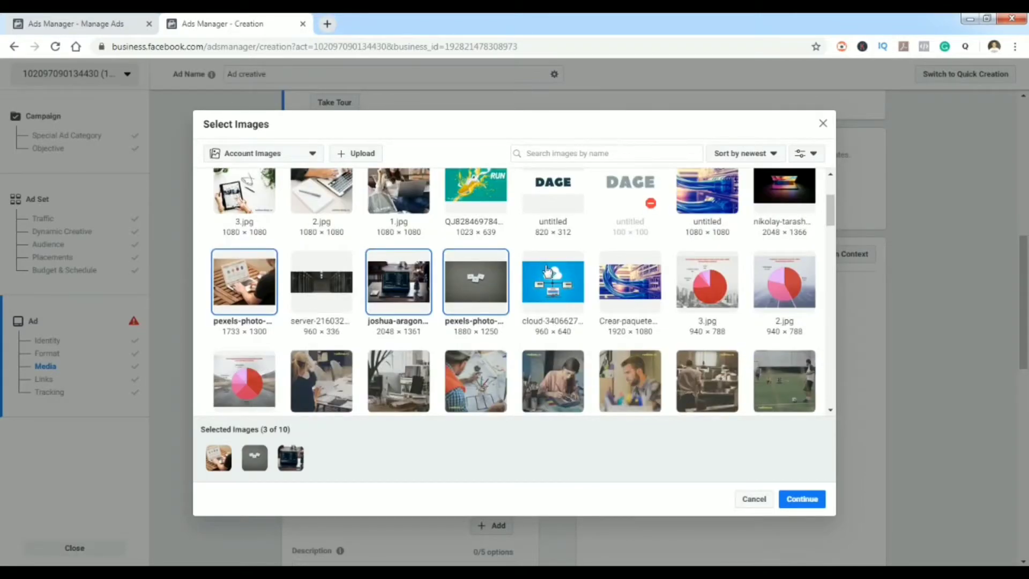
{"action": "left_click", "coordinate": [403, 362]}
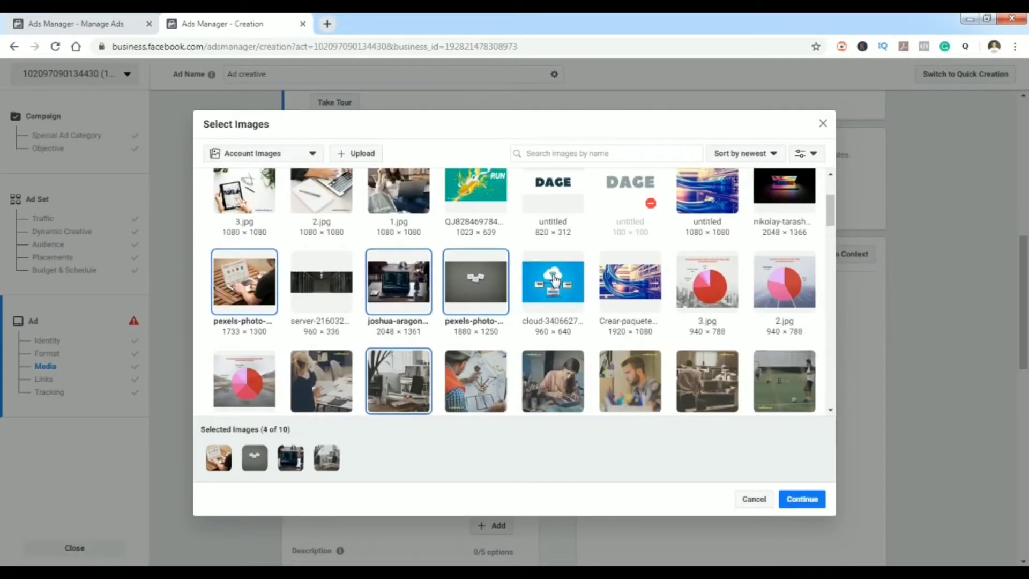
{"action": "left_click", "coordinate": [555, 278]}
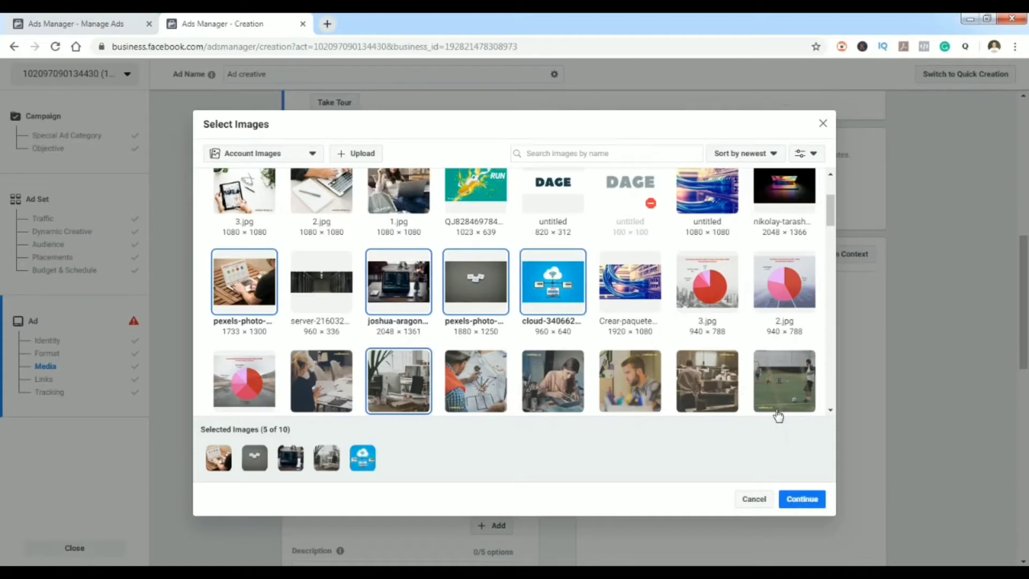
{"action": "left_click", "coordinate": [804, 503]}
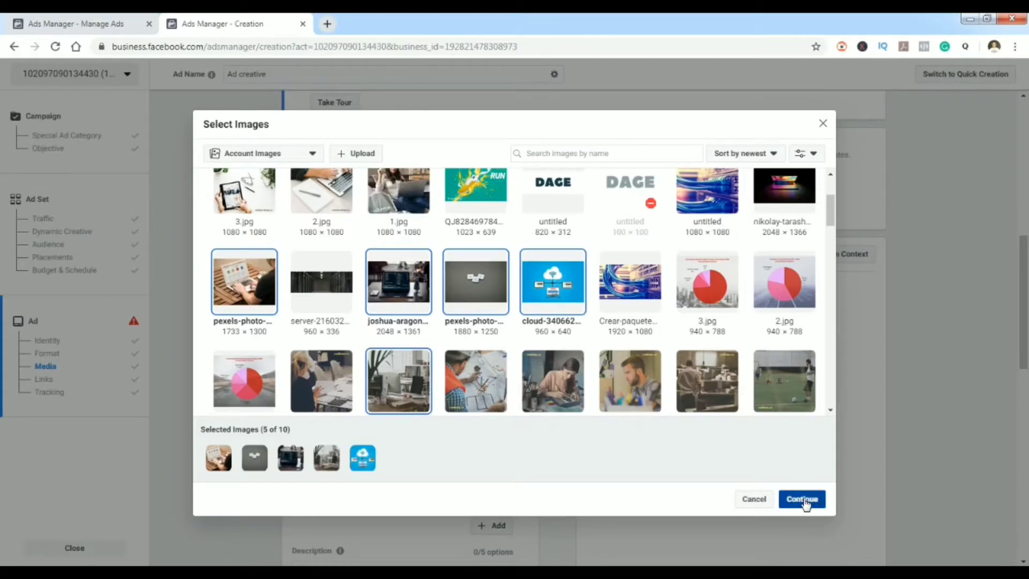
{"action": "left_click", "coordinate": [804, 502]}
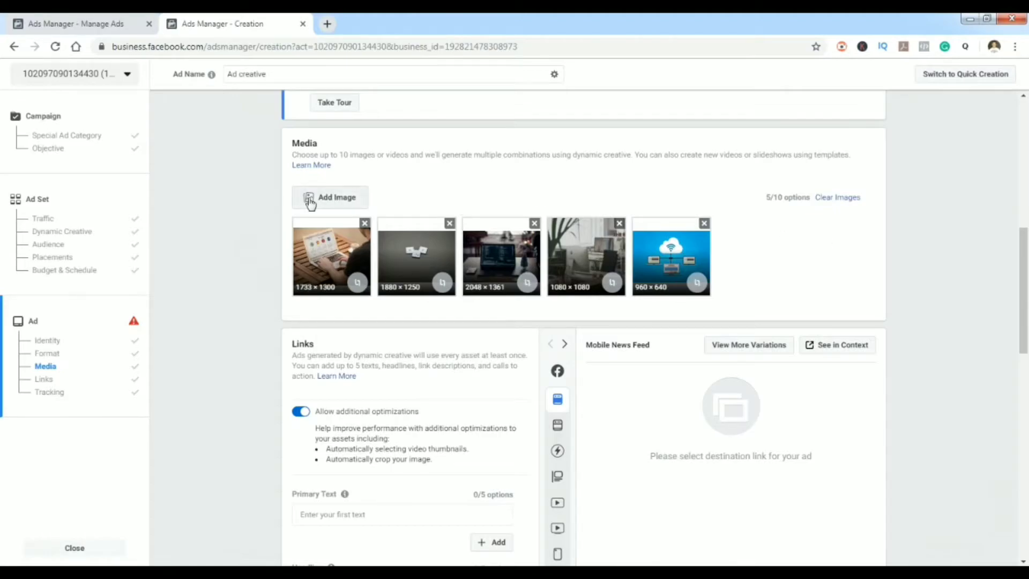
View the crop options for the first ad image and close the image editor without applying changes
{"action": "left_click", "coordinate": [358, 285]}
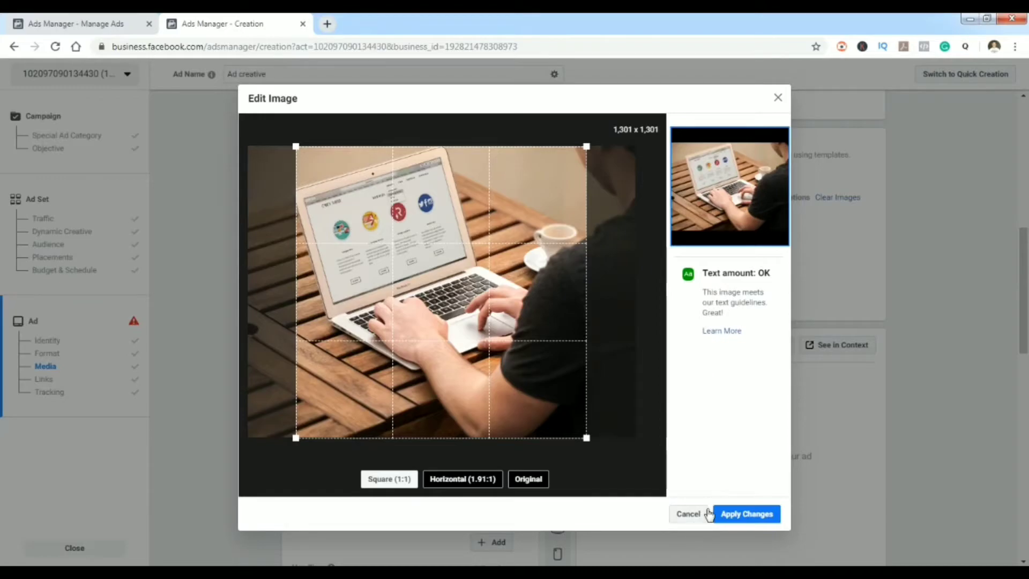
{"action": "left_click", "coordinate": [777, 98]}
Enter "Text 1" as the ad's first primary text option
{"action": "scroll", "coordinate": [793, 170], "scroll_direction": "down", "scroll_amount": 3}
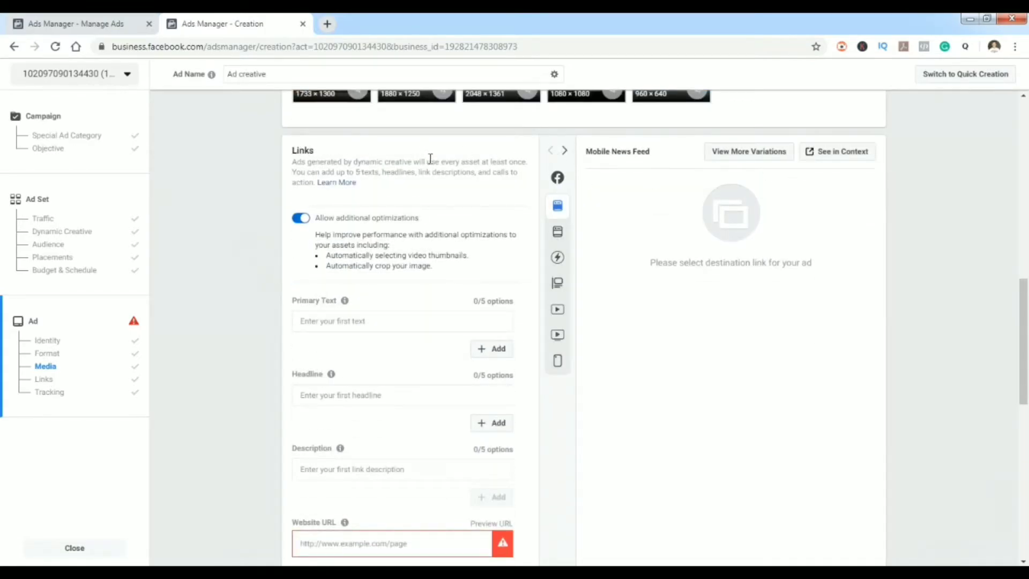
{"action": "left_click", "coordinate": [366, 323]}
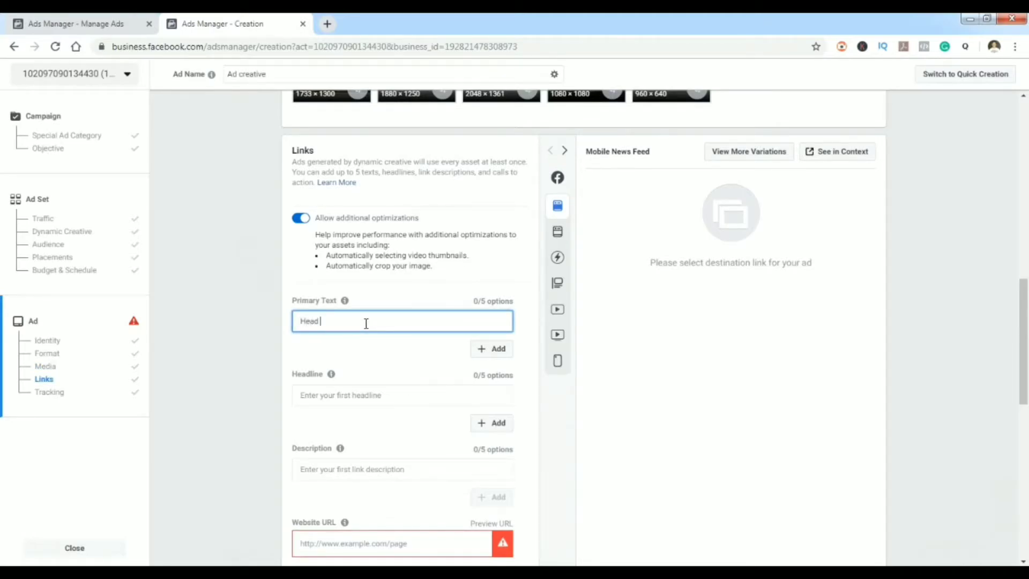
{"action": "key", "text": "BackSpace"}
Add two more primary text options based on a copy of the first one: "Text 2" and "Text 3"
{"action": "triple_click", "coordinate": [308, 323]}
{"action": "key", "text": "ctrl+c"}
{"action": "left_click", "coordinate": [493, 355]}
{"action": "left_click", "coordinate": [364, 348]}
{"action": "key", "text": "ctrl+v"}
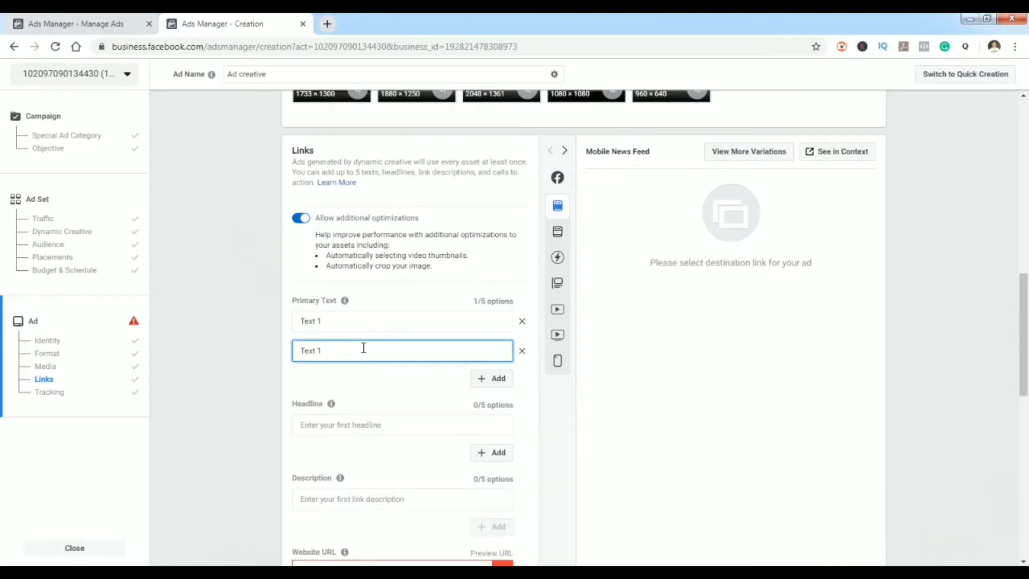
{"action": "key", "text": "BackSpace"}
{"action": "type", "text": "2"}
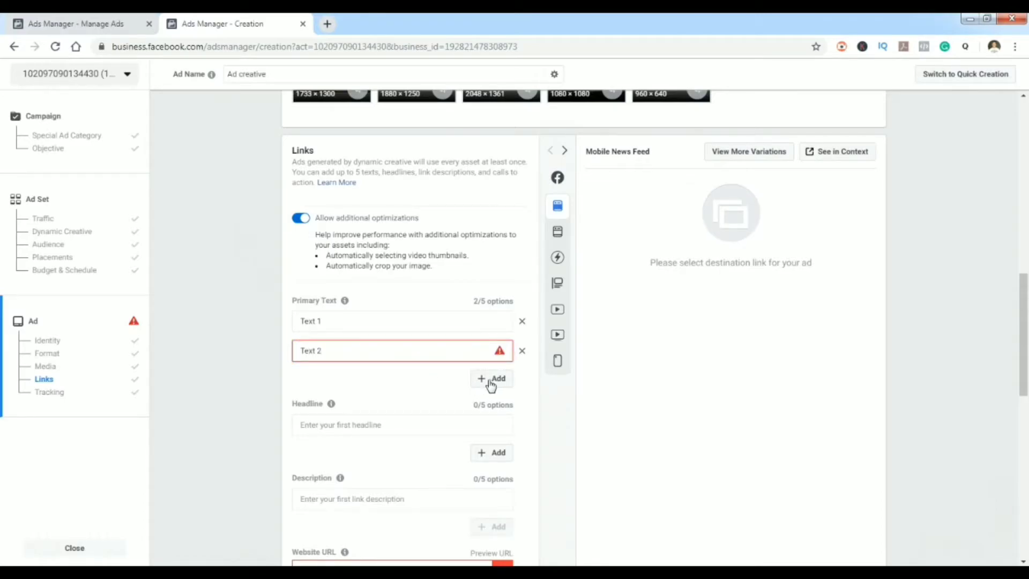
{"action": "left_click", "coordinate": [314, 380]}
{"action": "key", "text": "ctrl+v"}
{"action": "type", "text": "3"}
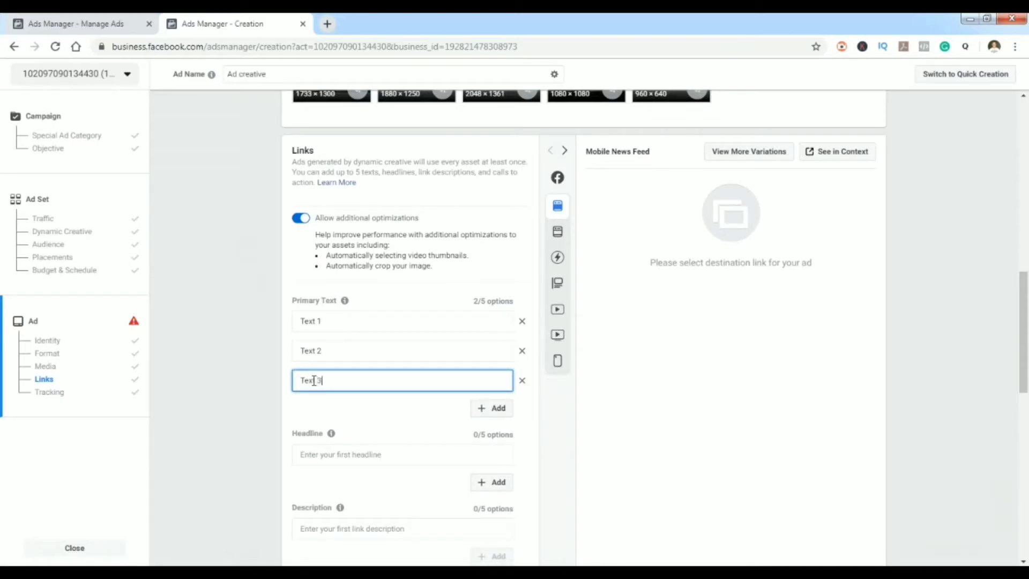
Enter two headline options for the ad, "Headline 1" and "Headline 2"
{"action": "left_click", "coordinate": [394, 450]}
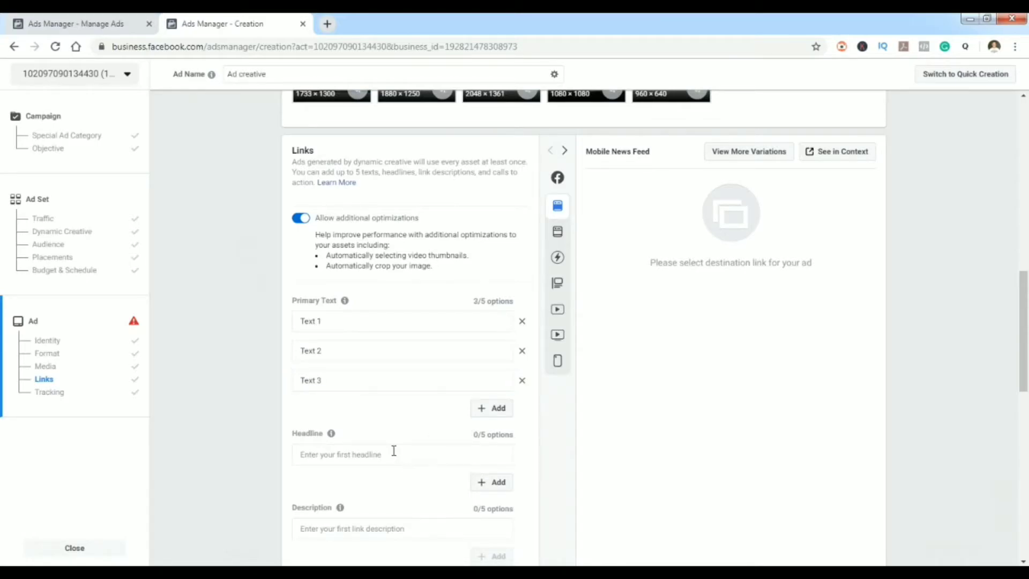
{"action": "type", "text": "Headline 1"}
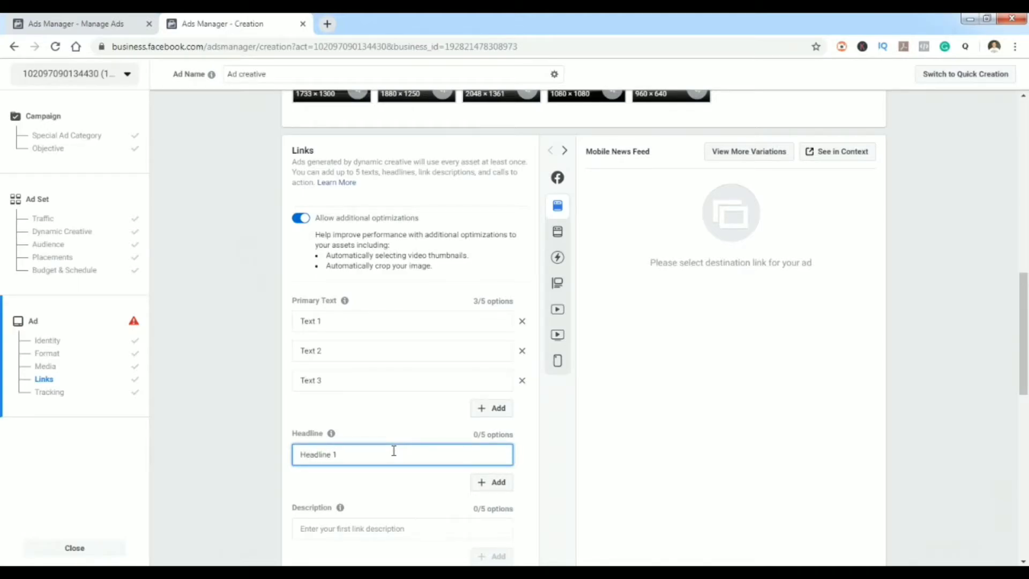
{"action": "key", "text": "ctrl+a"}
{"action": "key", "text": "ctrl+c"}
{"action": "left_click", "coordinate": [471, 485]}
{"action": "left_click", "coordinate": [317, 483]}
{"action": "key", "text": "ctrl+v"}
{"action": "key", "text": "BackSpace"}
{"action": "type", "text": "2"}
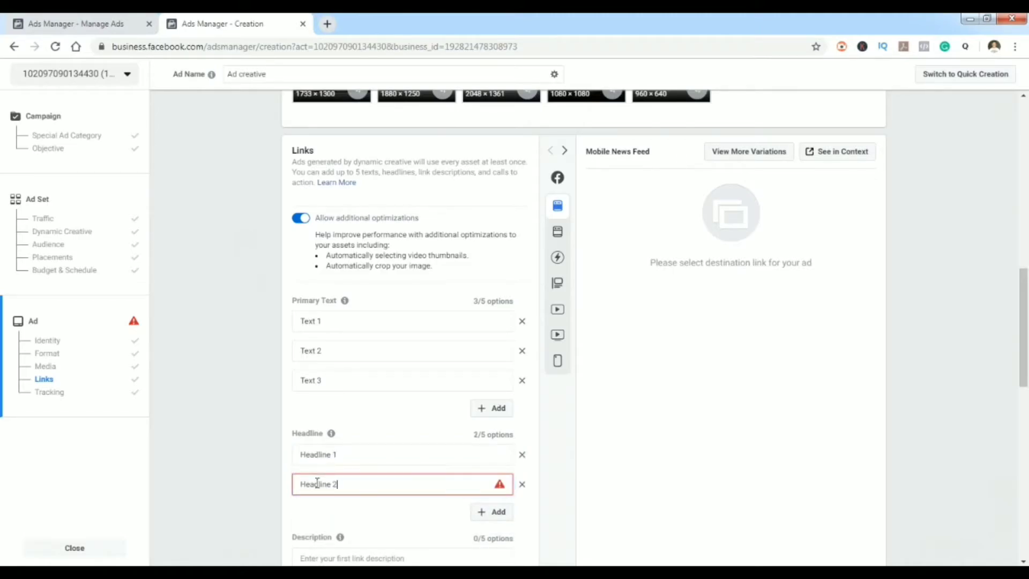
Enter "Description 1" as the ad's first description option and copy its text
{"action": "scroll", "coordinate": [260, 424], "scroll_direction": "down", "scroll_amount": 1}
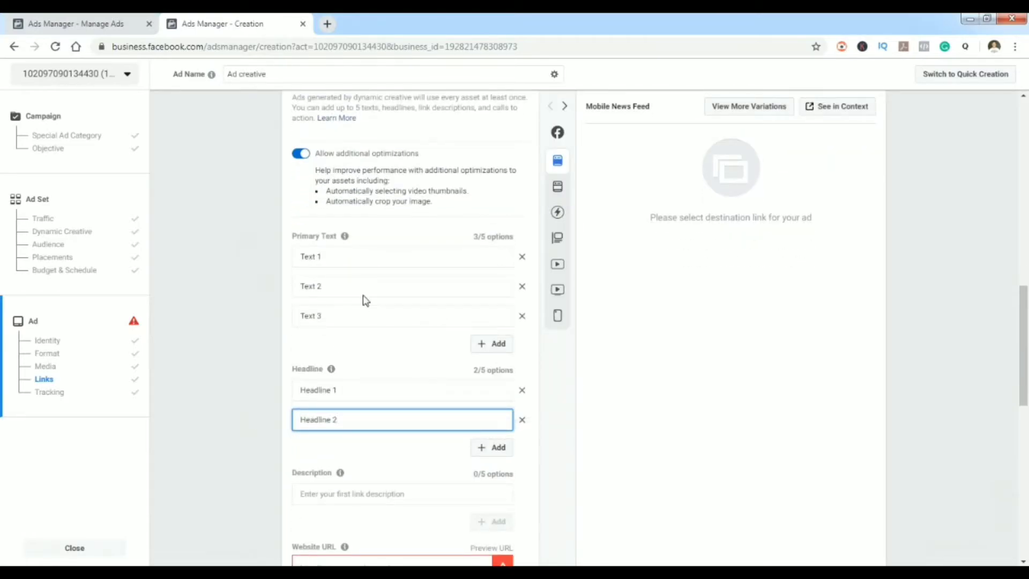
{"action": "scroll", "coordinate": [364, 300], "scroll_direction": "down", "scroll_amount": 2}
{"action": "left_click", "coordinate": [349, 363]}
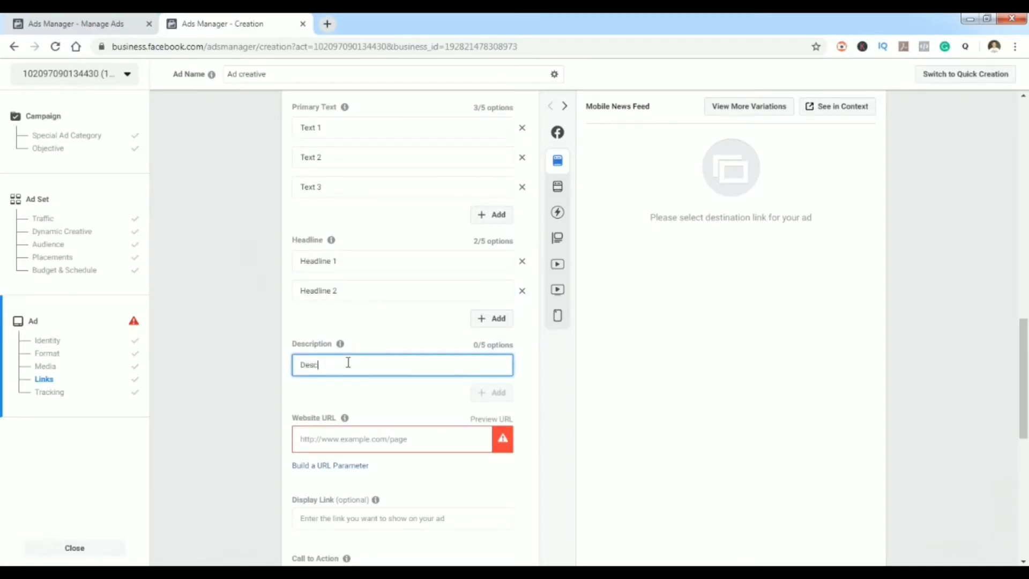
{"action": "type", "text": "Description 1"}
{"action": "key", "text": "ctrl+a"}
{"action": "key", "text": "ctrl+c"}
Add two more description options based on the copied text: "Description 2" and "Description 3"
{"action": "left_click", "coordinate": [484, 399]}
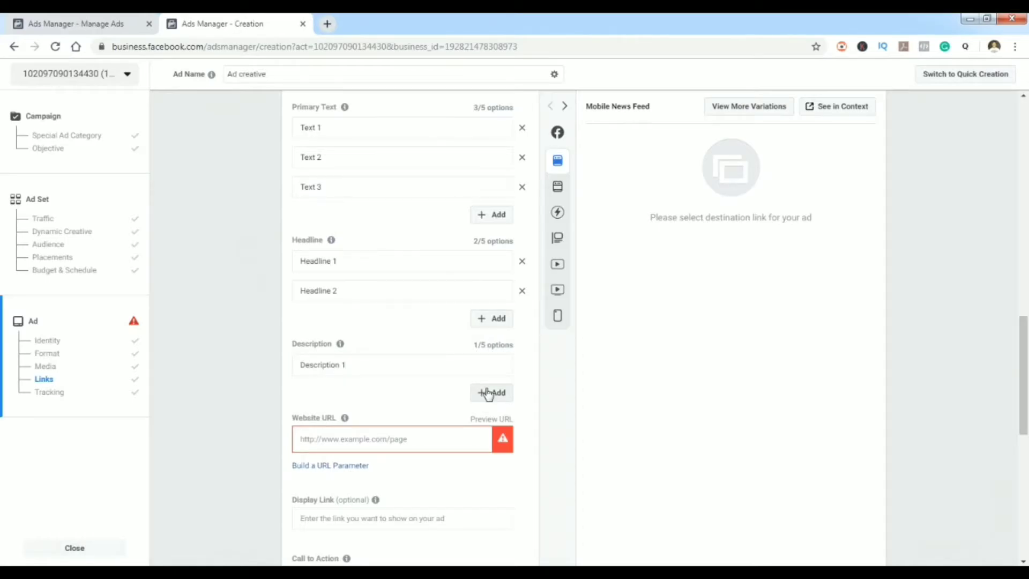
{"action": "left_click", "coordinate": [490, 393]}
{"action": "left_click", "coordinate": [386, 398]}
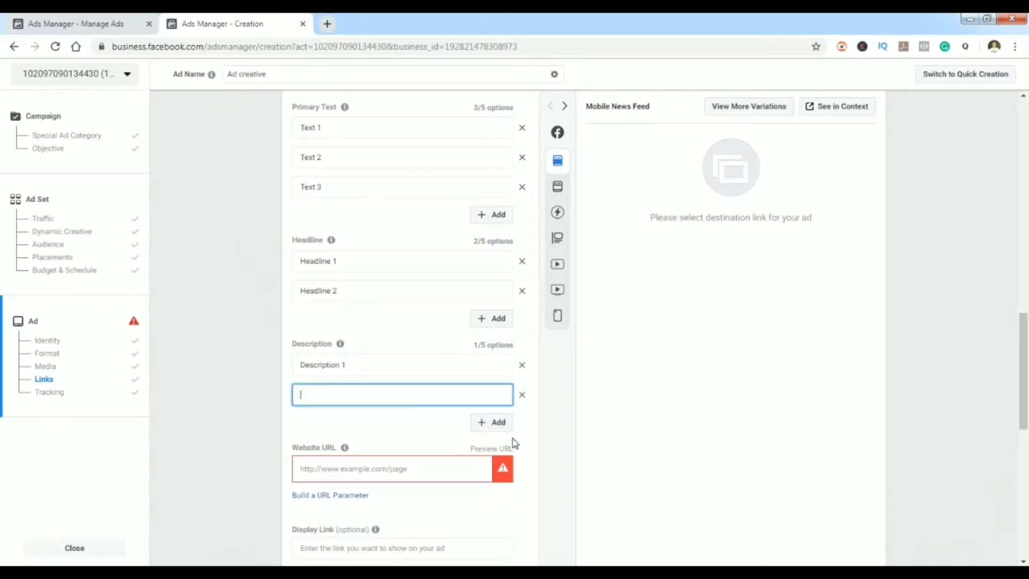
{"action": "key", "text": "ctrl+v"}
{"action": "key", "text": "BackSpace"}
{"action": "type", "text": "2"}
{"action": "left_click", "coordinate": [489, 426]}
{"action": "left_click", "coordinate": [357, 428]}
{"action": "key", "text": "ctrl+v"}
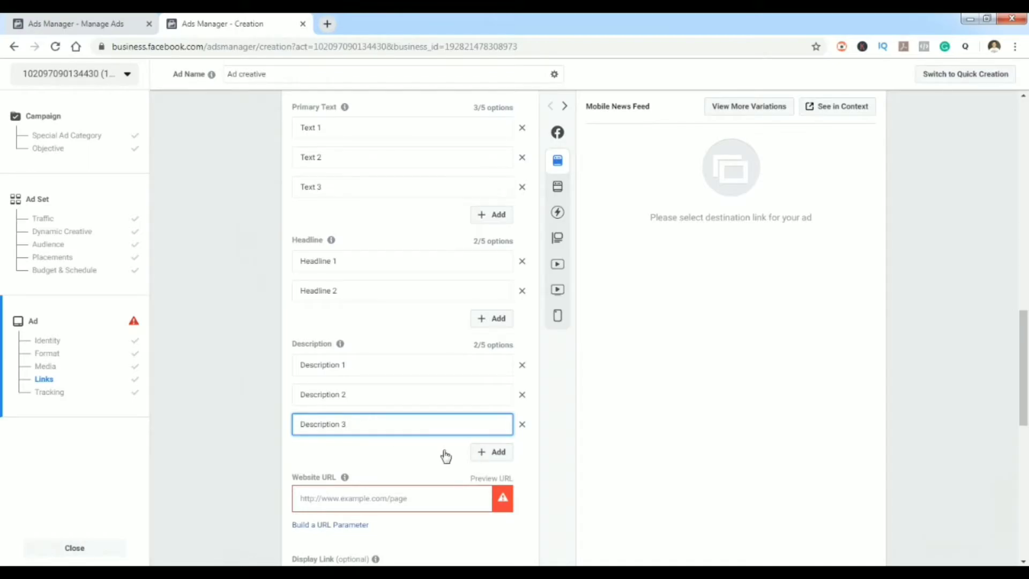
Add a fourth description option, "Description 4", based on the copied text
{"action": "left_click", "coordinate": [489, 452]}
{"action": "left_click", "coordinate": [331, 453]}
{"action": "key", "text": "ctrl+v"}
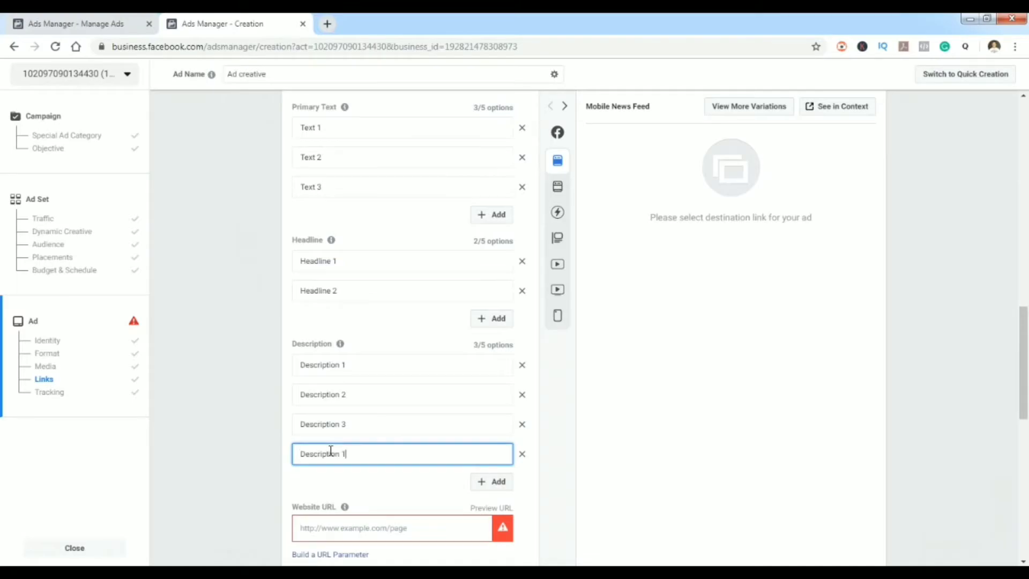
{"action": "key", "text": "BackSpace"}
{"action": "type", "text": "4"}
{"action": "left_click", "coordinate": [225, 442]}
{"action": "left_click", "coordinate": [329, 527]}
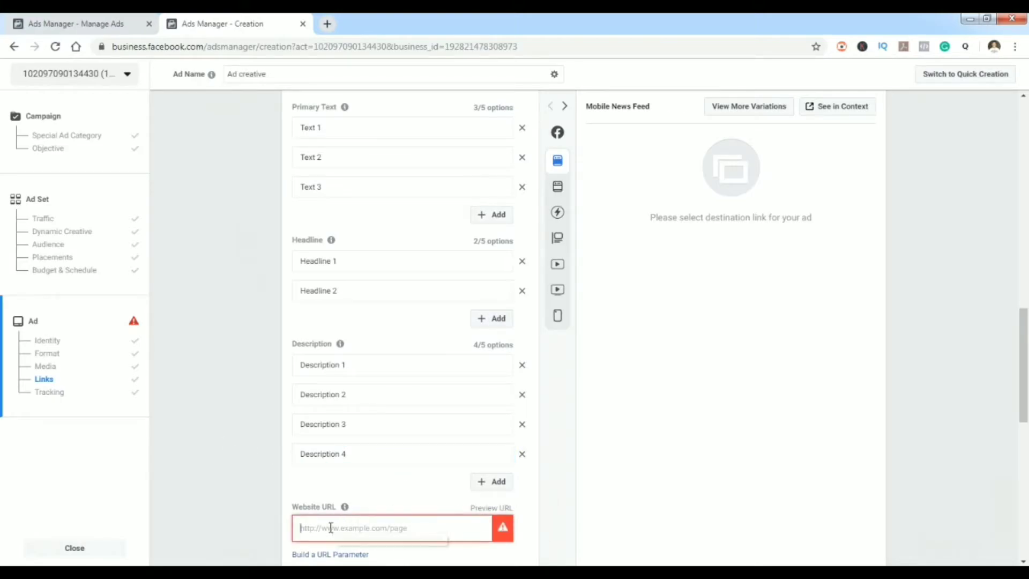
{"action": "type", "text": "www"}
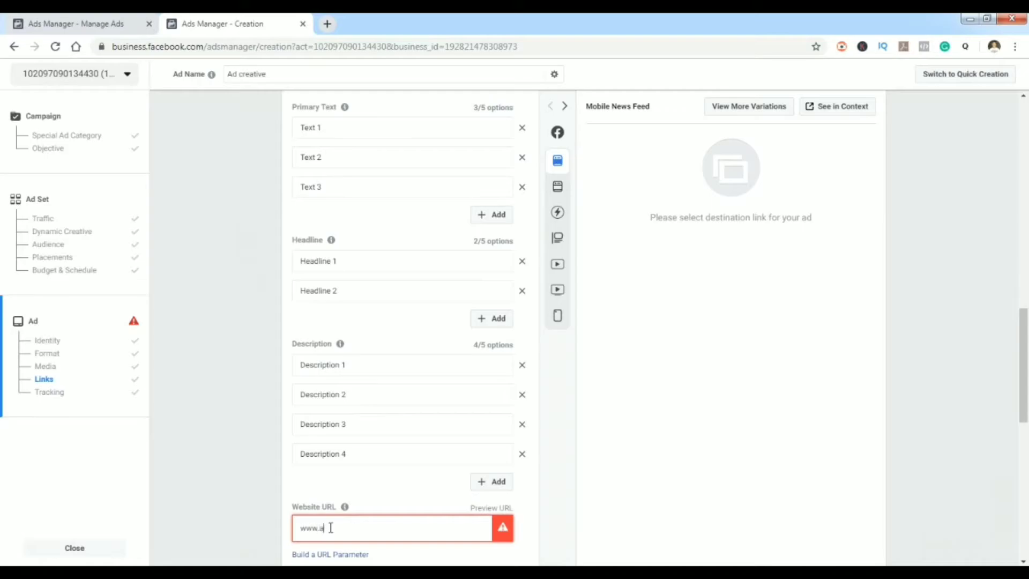
{"action": "type", "text": ".webdesign.com"}
Add Book Now and Contact Us as the ad's second and third call-to-action options
{"action": "left_click_drag", "start_coordinate": [1027, 409], "coordinate": [1027, 340]}
{"action": "left_click_drag", "start_coordinate": [1024, 337], "coordinate": [1024, 426]}
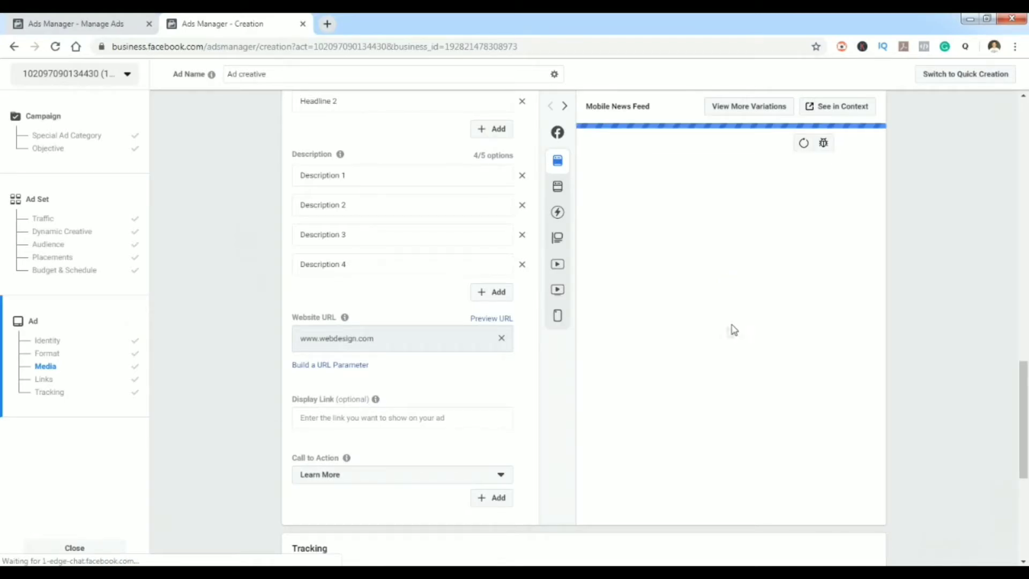
{"action": "scroll", "coordinate": [368, 447], "scroll_direction": "down", "scroll_amount": 1}
{"action": "scroll", "coordinate": [368, 447], "scroll_direction": "down", "scroll_amount": 2}
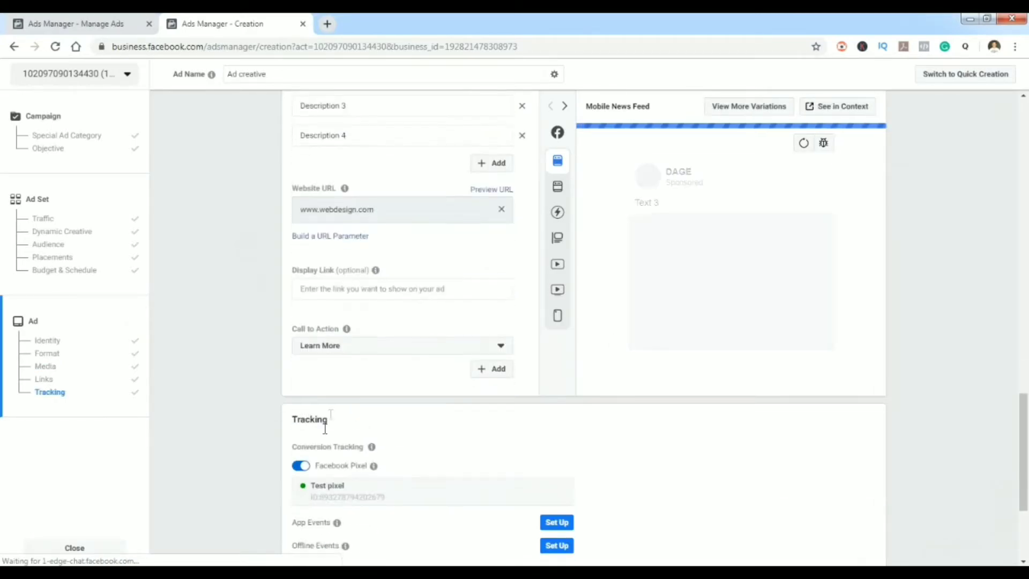
{"action": "mouse_move", "coordinate": [328, 329]}
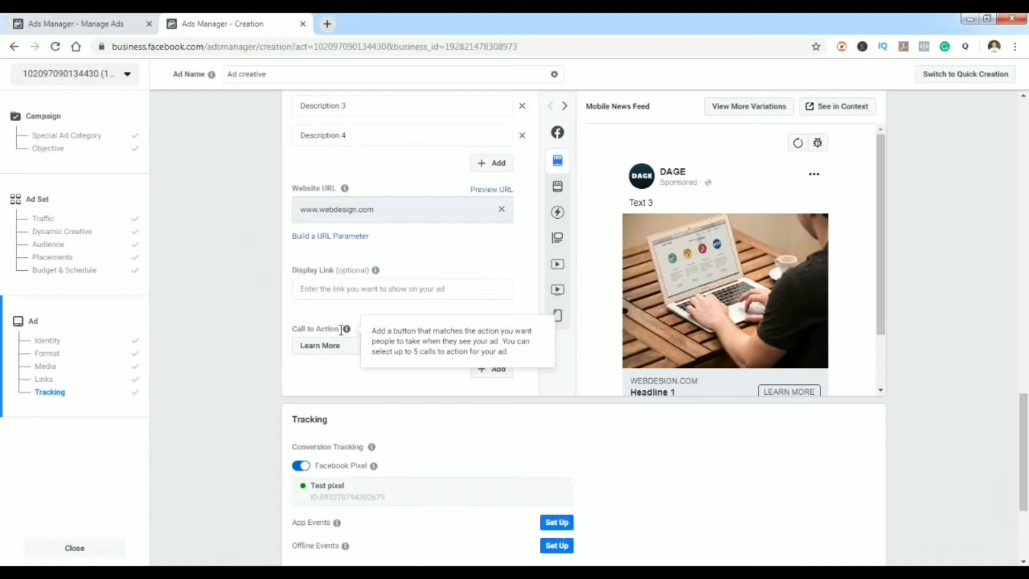
{"action": "left_click", "coordinate": [499, 371]}
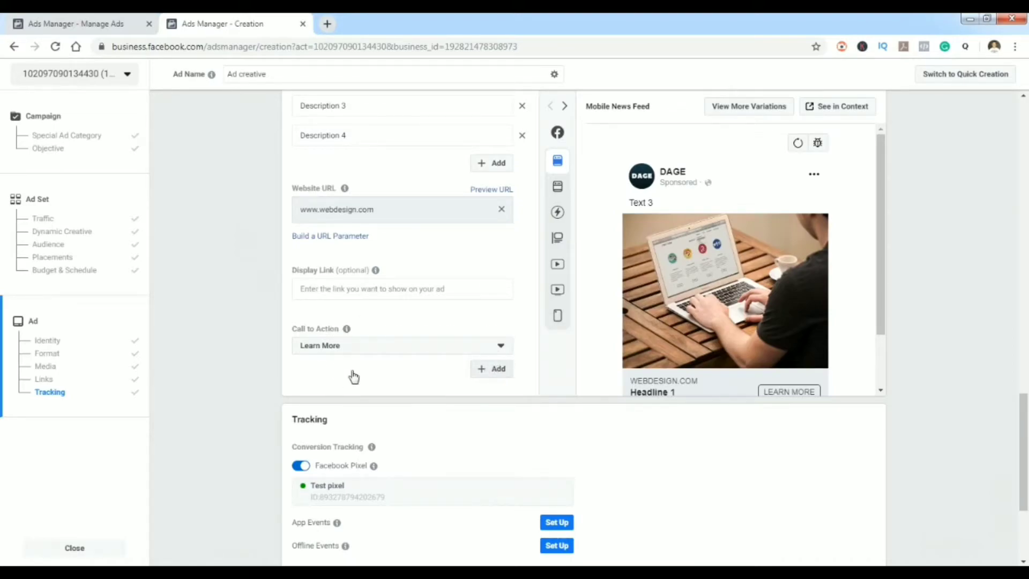
{"action": "left_click", "coordinate": [393, 374]}
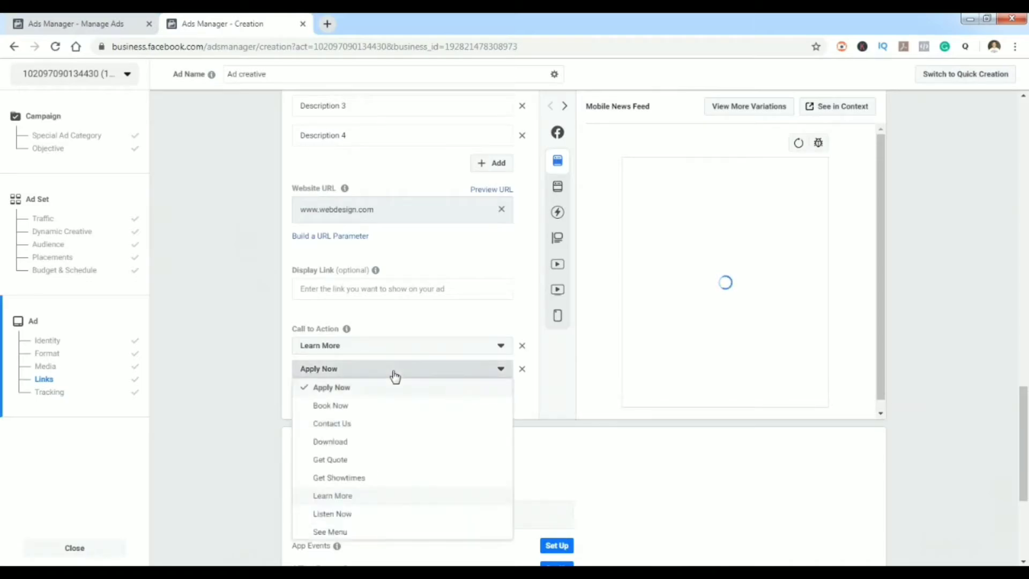
{"action": "left_click", "coordinate": [335, 408]}
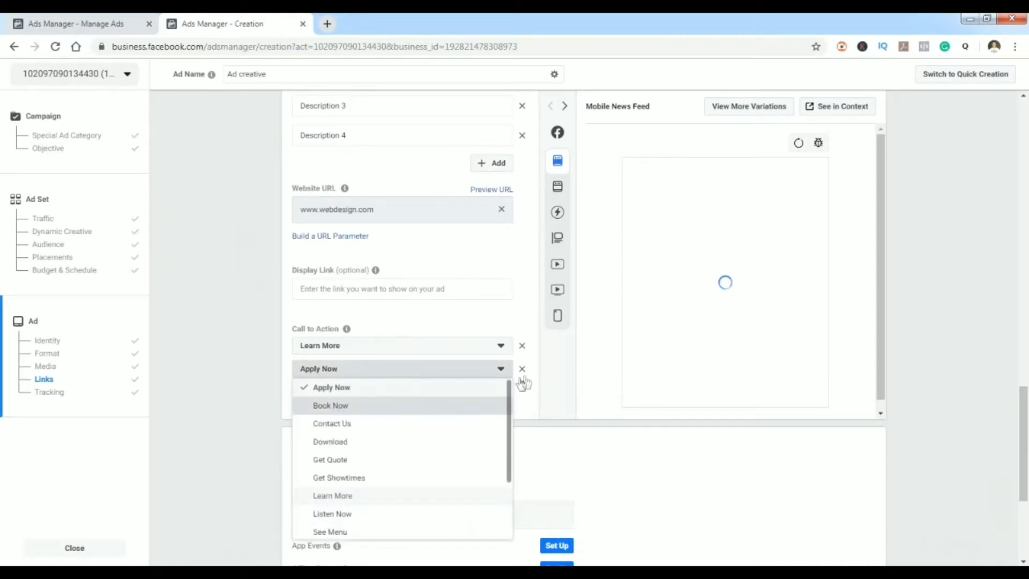
{"action": "left_click", "coordinate": [464, 392]}
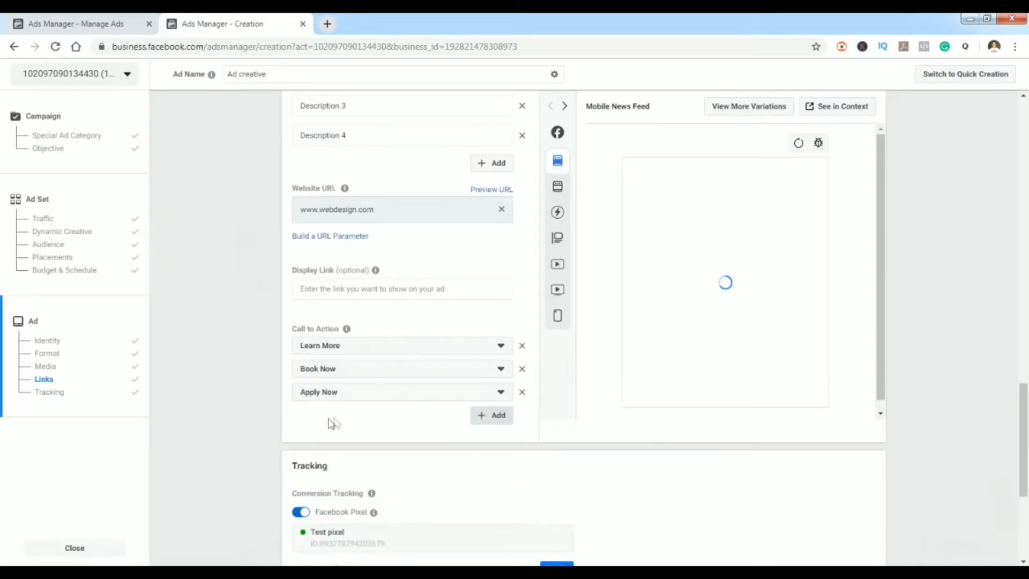
{"action": "left_click", "coordinate": [339, 393]}
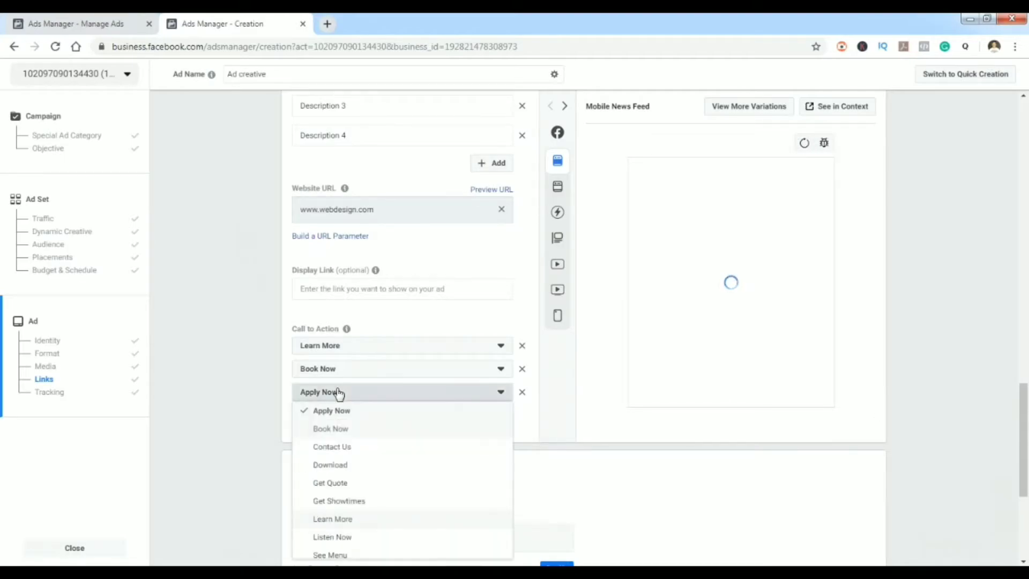
{"action": "left_click", "coordinate": [340, 449]}
Preview the ad variations and select the image pexels-photo-1591060.jpeg with the primary text "Text 3"
{"action": "scroll", "coordinate": [643, 362], "scroll_direction": "up", "scroll_amount": 6}
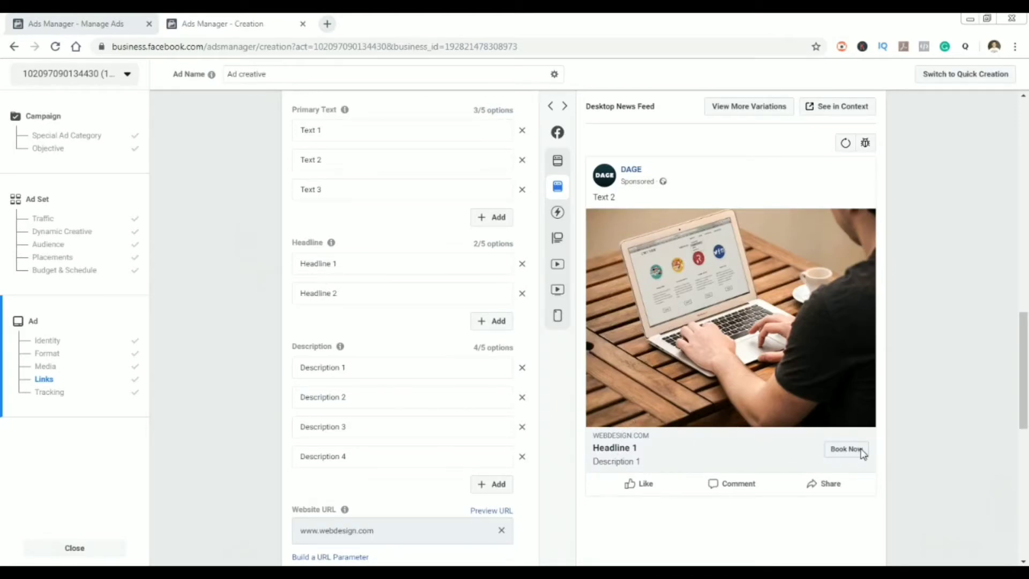
{"action": "mouse_move", "coordinate": [557, 134]}
{"action": "left_click", "coordinate": [751, 113]}
{"action": "left_click", "coordinate": [751, 110]}
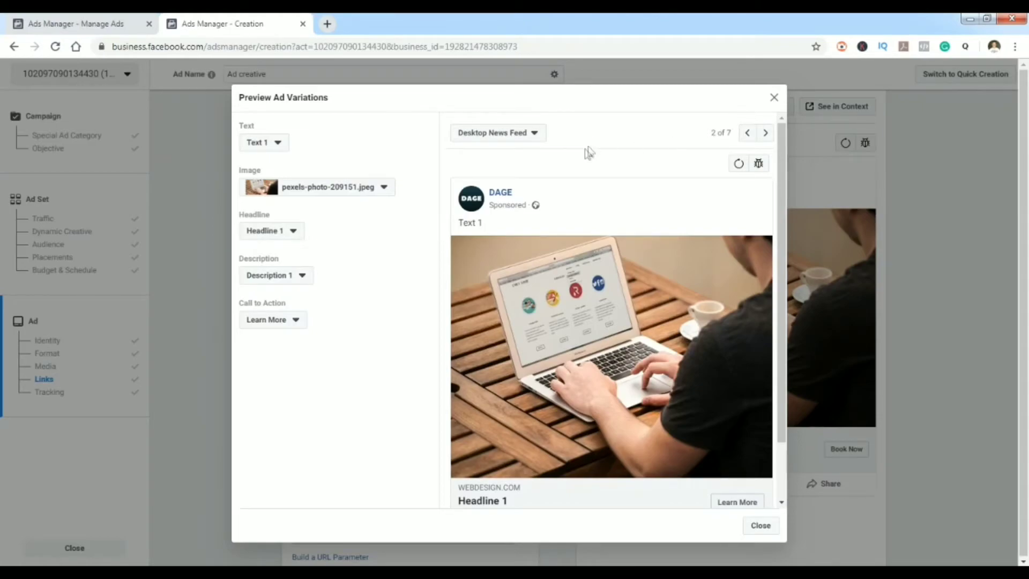
{"action": "left_click", "coordinate": [358, 189]}
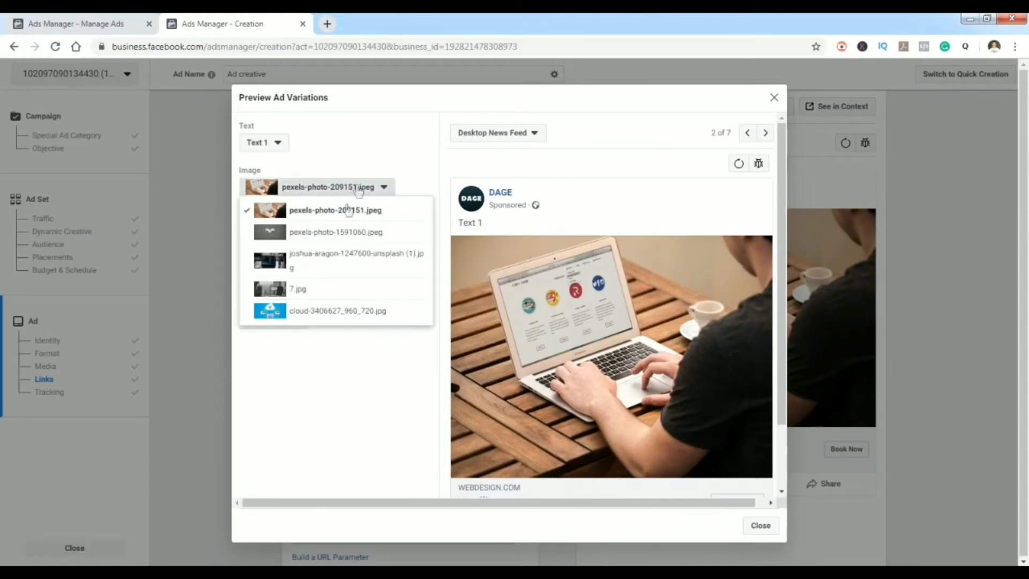
{"action": "left_click", "coordinate": [341, 234]}
{"action": "left_click", "coordinate": [275, 144]}
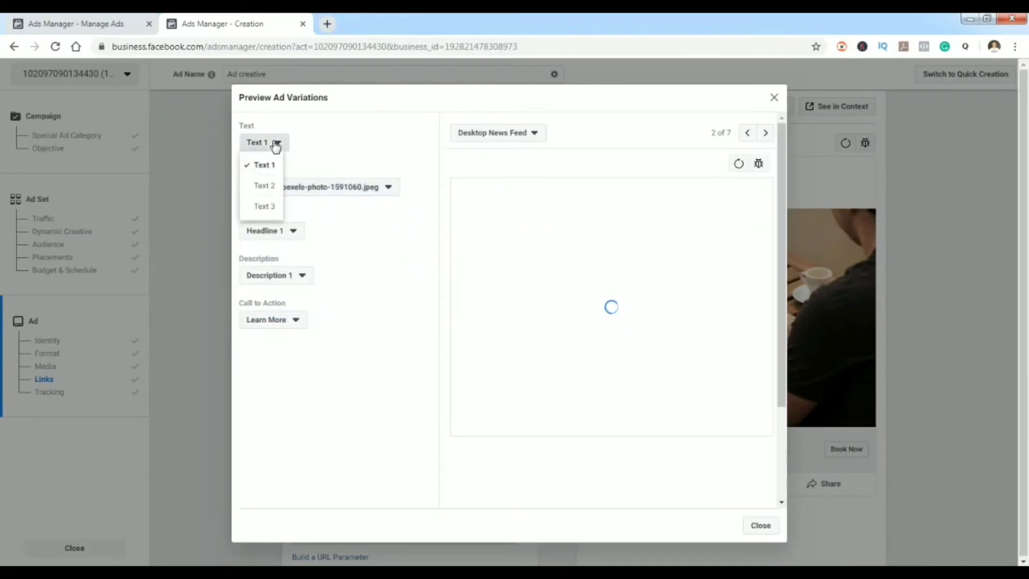
{"action": "left_click", "coordinate": [272, 214]}
Switch the previewed variation to Headline 2, Description 4 and the Contact Us call to action
{"action": "left_click", "coordinate": [278, 231]}
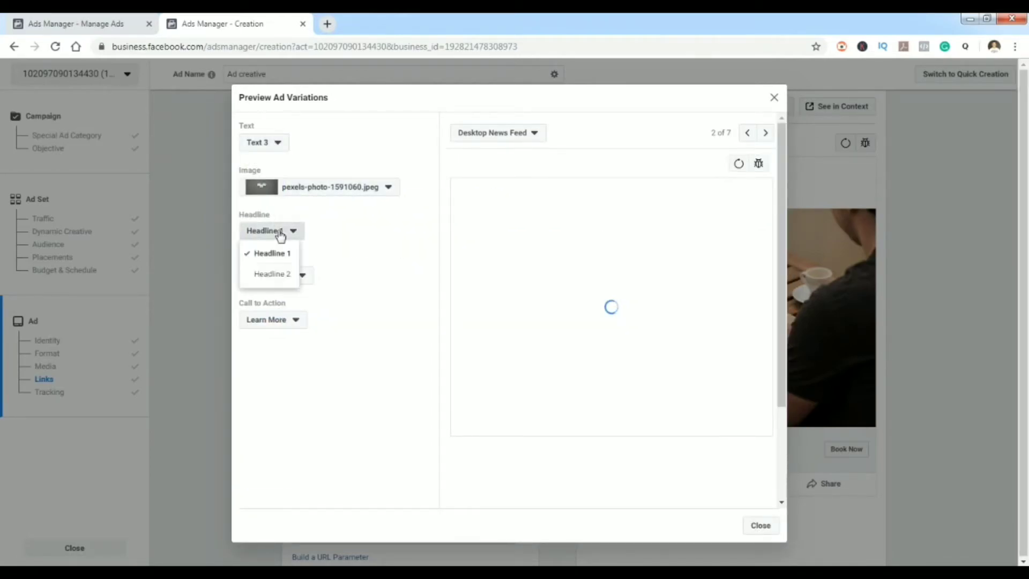
{"action": "left_click", "coordinate": [282, 275]}
{"action": "left_click", "coordinate": [285, 275]}
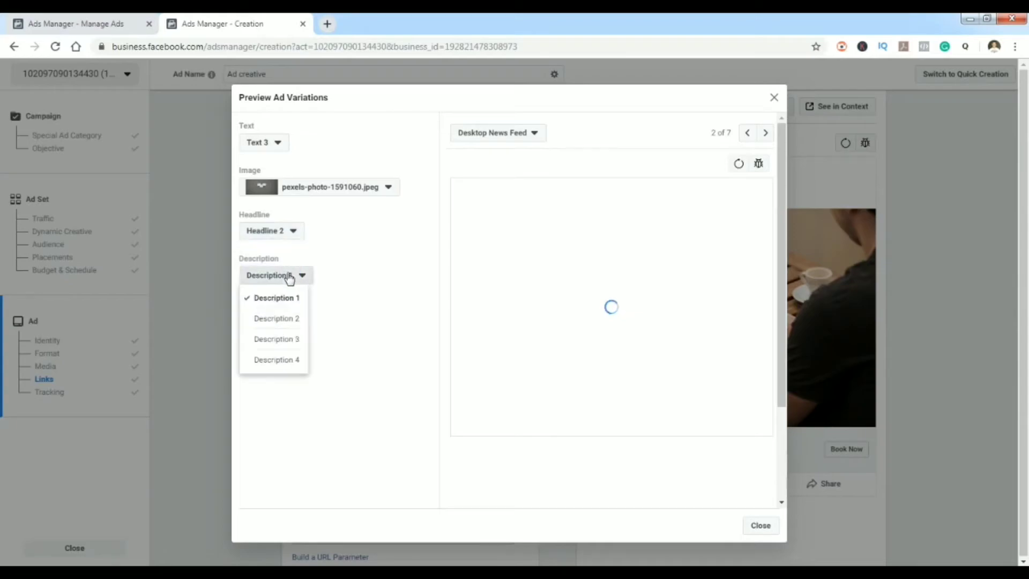
{"action": "left_click", "coordinate": [280, 365]}
{"action": "left_click", "coordinate": [289, 320]}
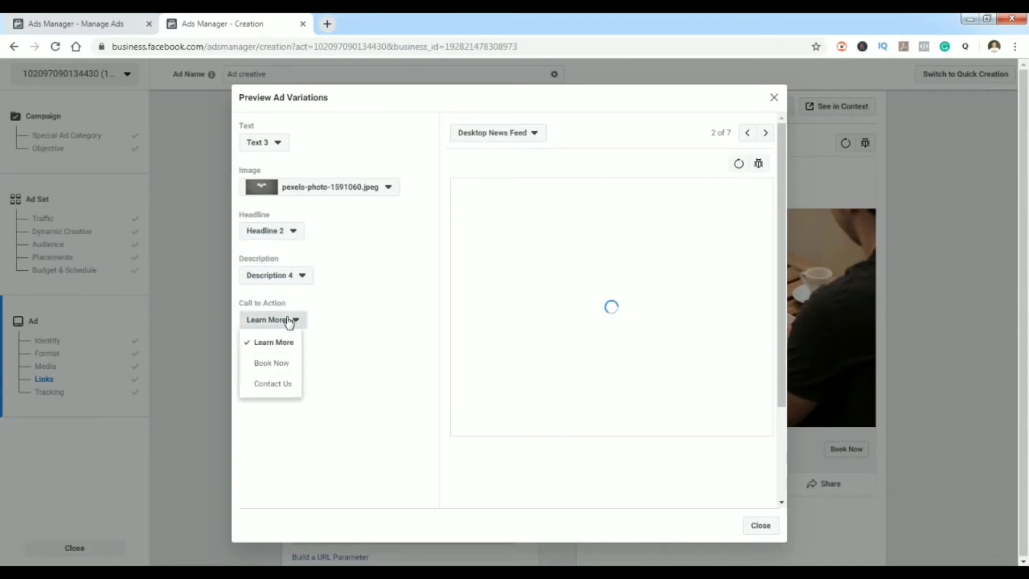
{"action": "left_click", "coordinate": [275, 384]}
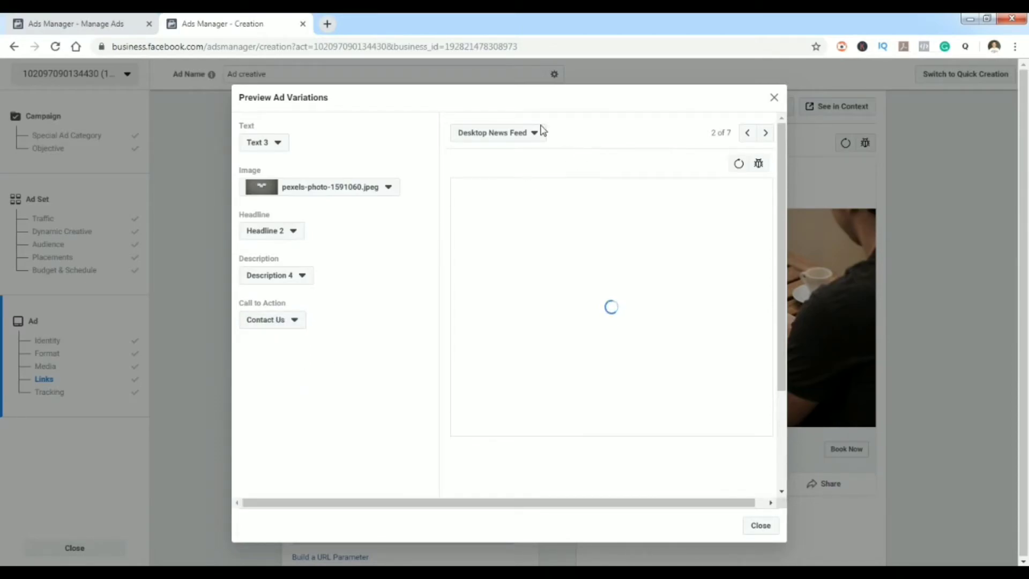
View the chosen variation in the Mobile News Feed and Desktop News Feed placements, and close the preview
{"action": "left_click", "coordinate": [526, 134]}
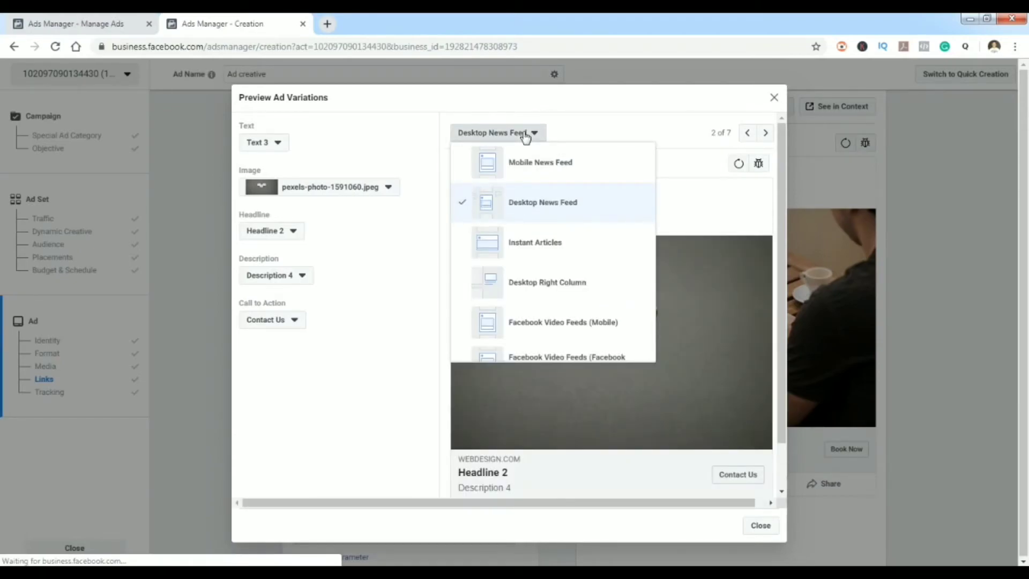
{"action": "left_click", "coordinate": [532, 134]}
{"action": "left_click", "coordinate": [530, 133]}
{"action": "left_click", "coordinate": [533, 170]}
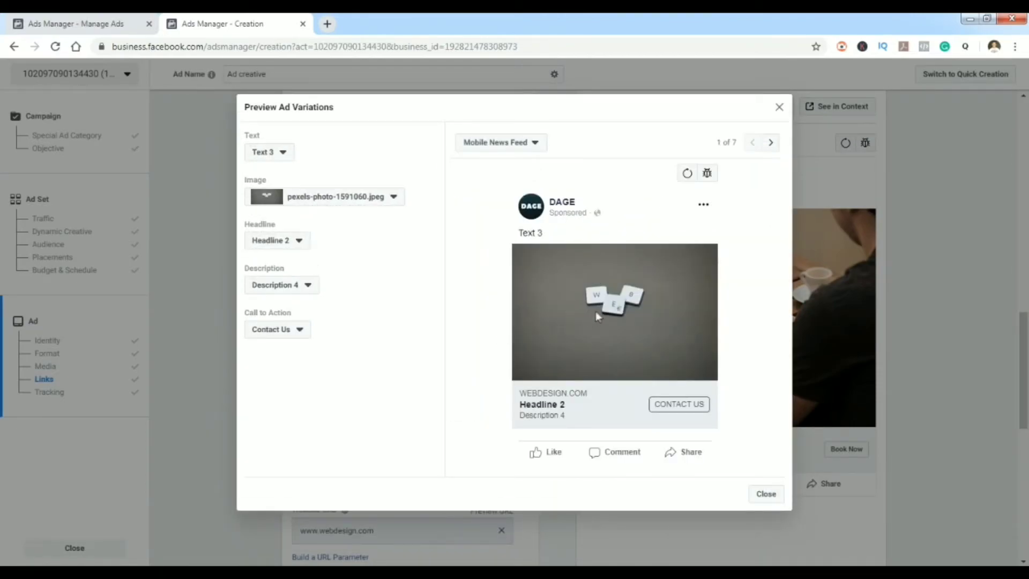
{"action": "left_click", "coordinate": [772, 143]}
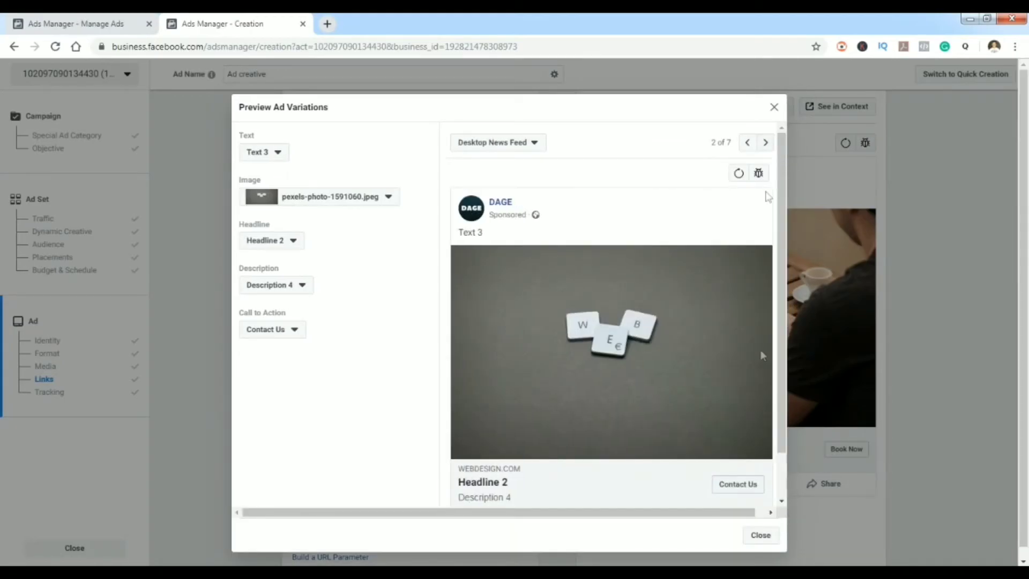
{"action": "left_click", "coordinate": [760, 536]}
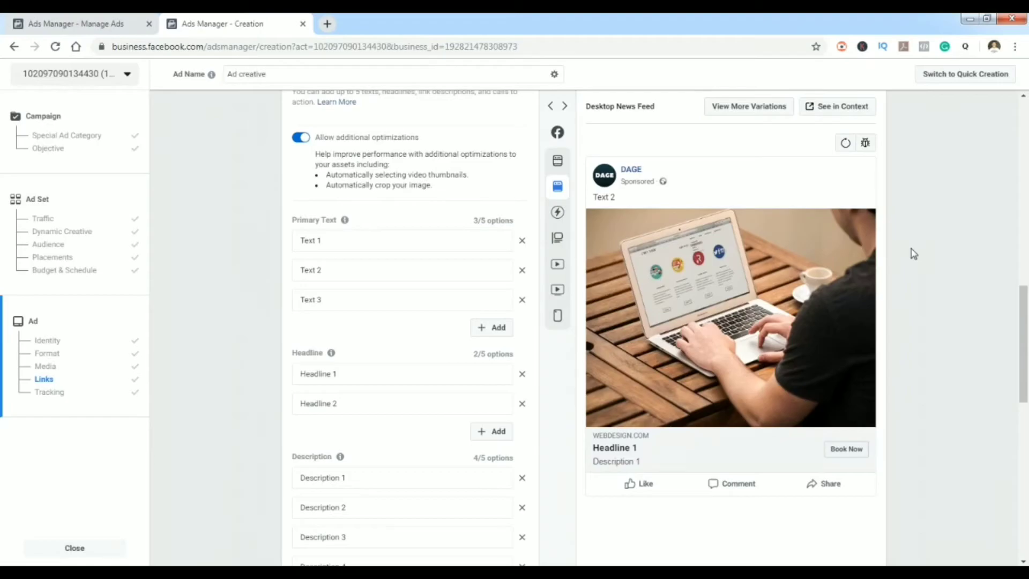
Crop the second ad image, the one with the letter tiles, to Square (1:1) and apply the change
{"action": "scroll", "coordinate": [888, 249], "scroll_direction": "up", "scroll_amount": 4}
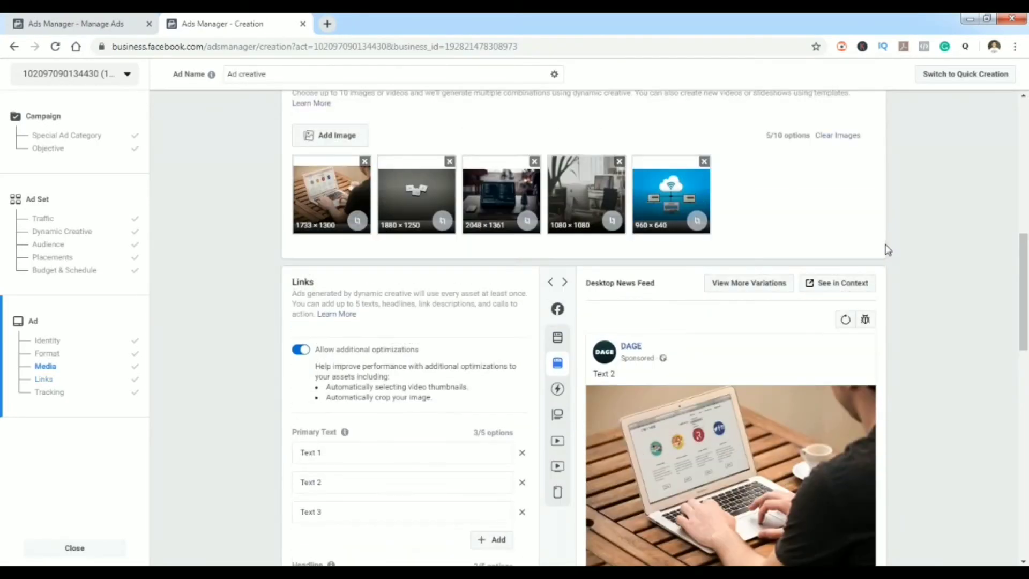
{"action": "left_click", "coordinate": [442, 221]}
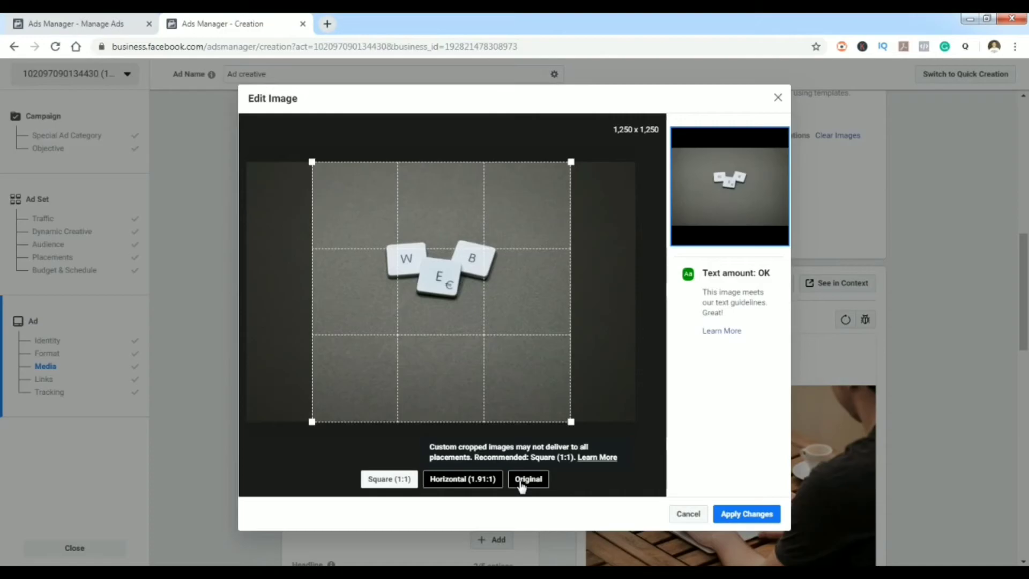
{"action": "left_click", "coordinate": [745, 515]}
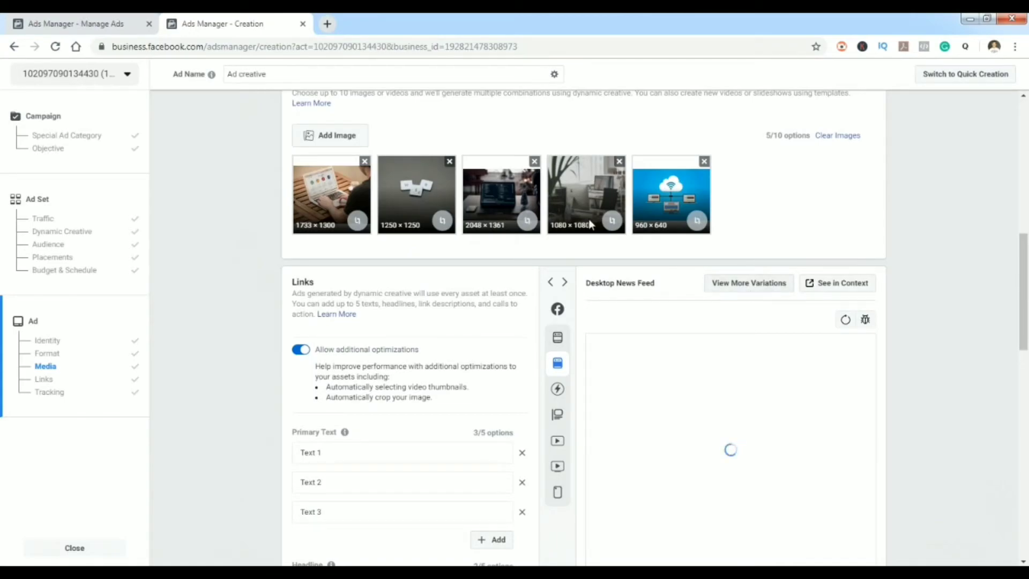
Crop the fourth ad image, the office desk photo, to Horizontal (1.91:1) and apply the change
{"action": "left_click", "coordinate": [611, 220]}
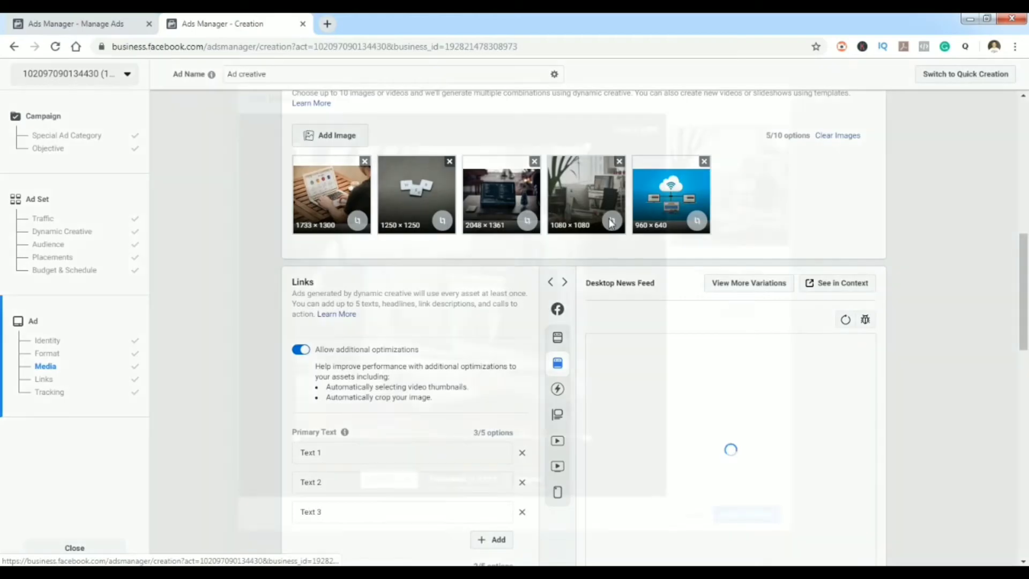
{"action": "left_click", "coordinate": [473, 480]}
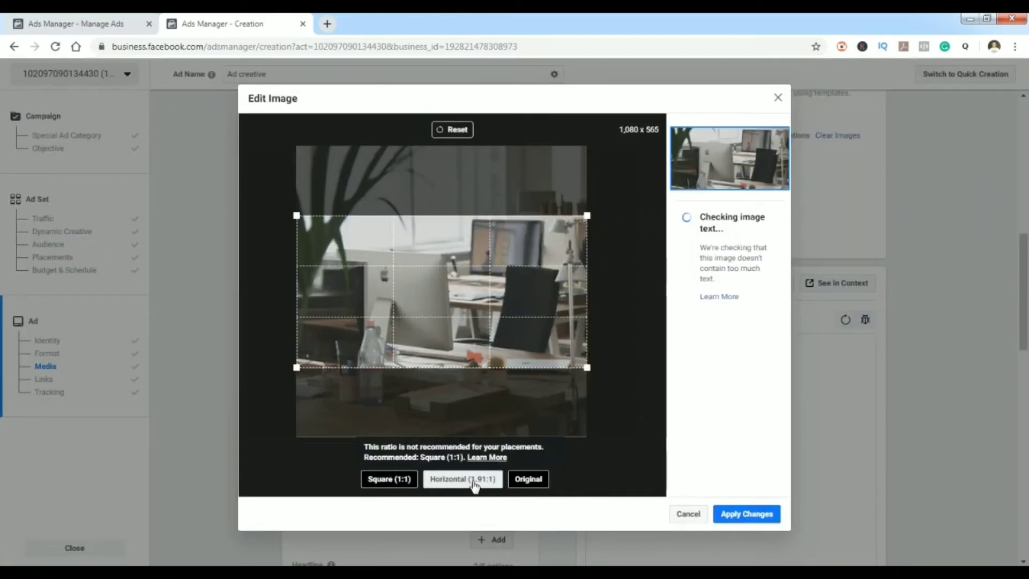
{"action": "left_click", "coordinate": [739, 519]}
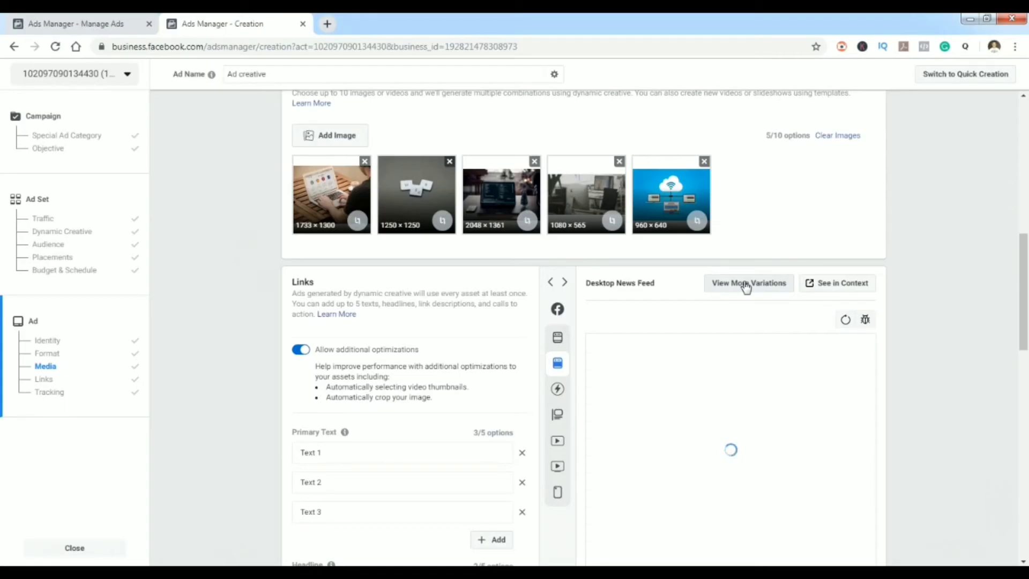
Preview the ad variation with the image pexels-photo-1591060.jpeg in the Desktop News Feed and Mobile News Feed placements
{"action": "left_click", "coordinate": [757, 283]}
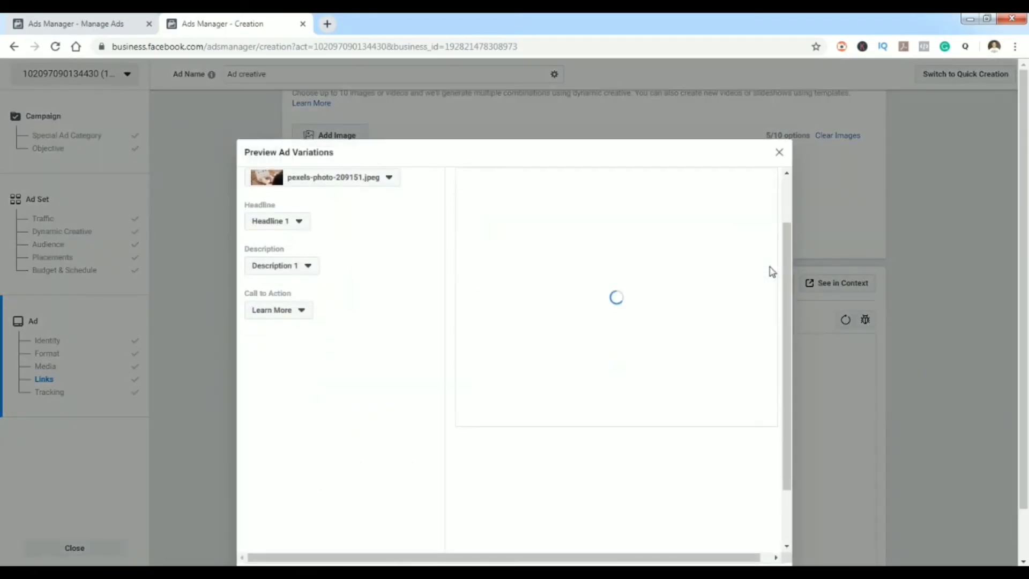
{"action": "left_click", "coordinate": [338, 239]}
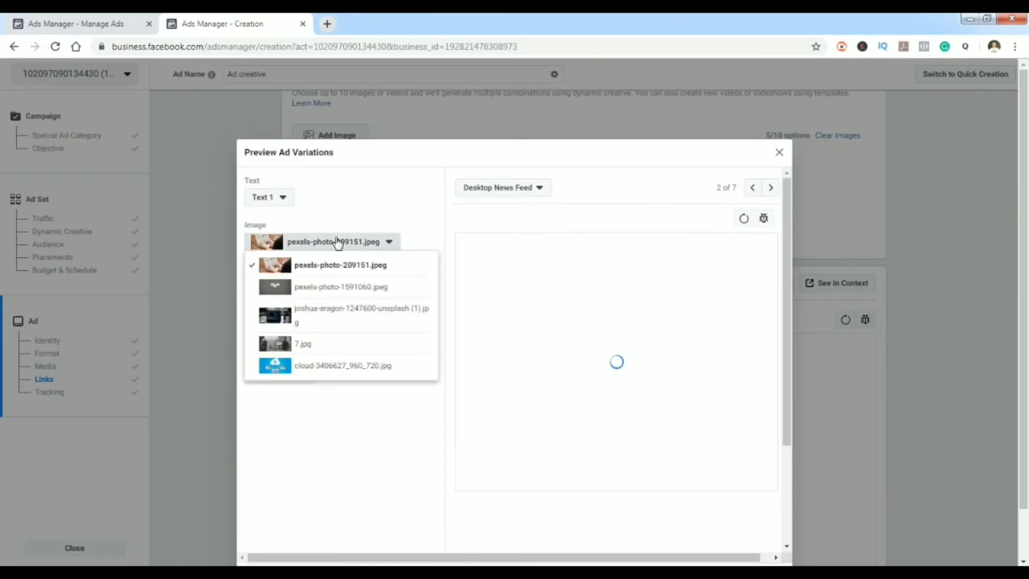
{"action": "left_click", "coordinate": [332, 287]}
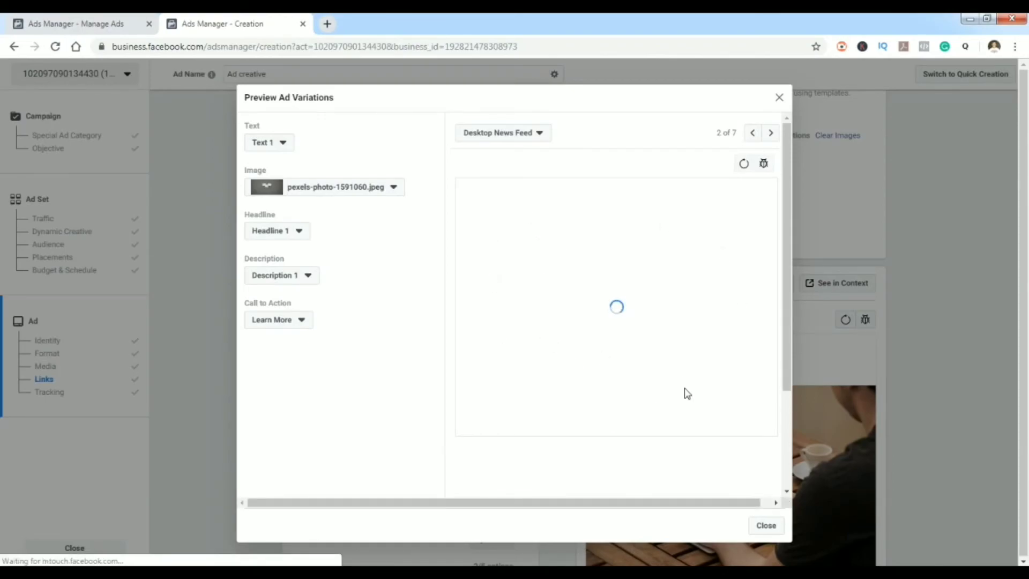
{"action": "scroll", "coordinate": [699, 299], "scroll_direction": "down", "scroll_amount": 3}
{"action": "left_click_drag", "start_coordinate": [784, 228], "coordinate": [799, 205]}
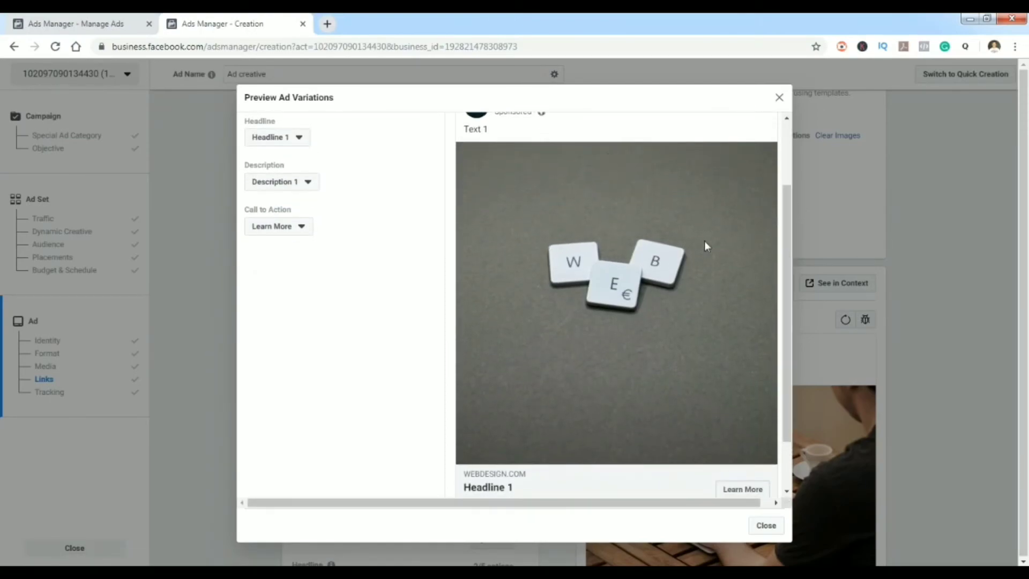
{"action": "left_click_drag", "start_coordinate": [786, 243], "coordinate": [788, 140]}
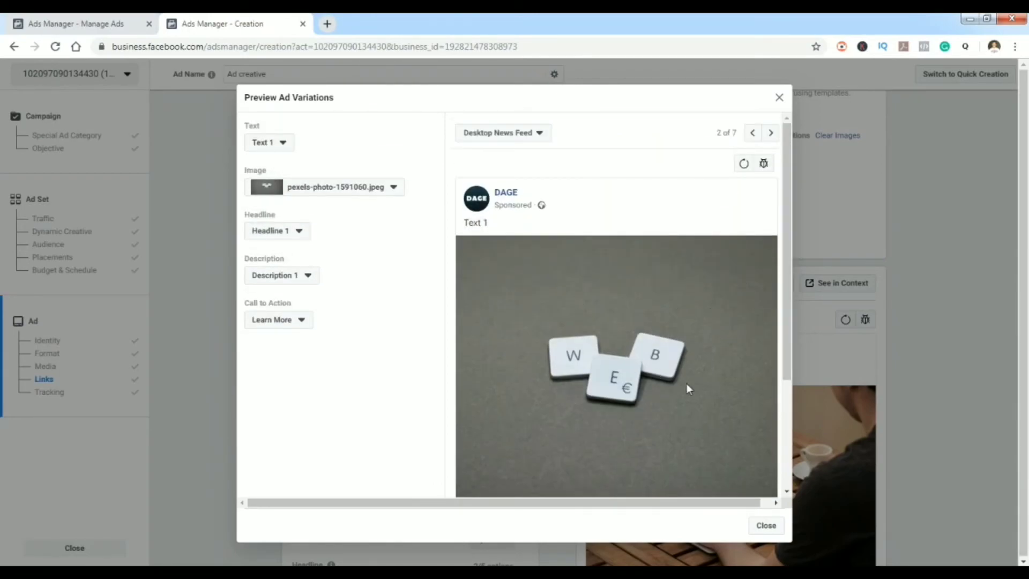
{"action": "left_click", "coordinate": [503, 135]}
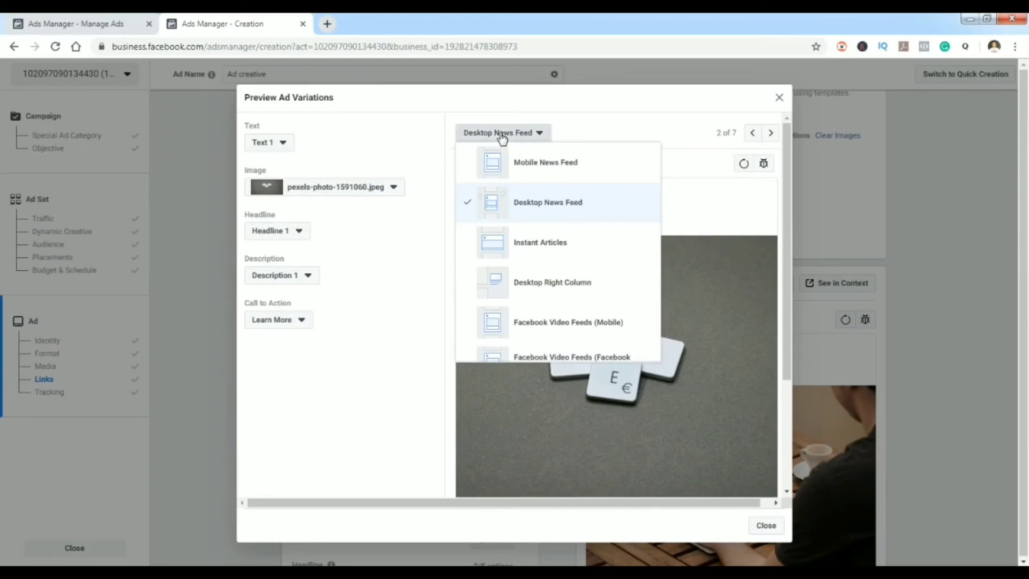
{"action": "left_click", "coordinate": [547, 173]}
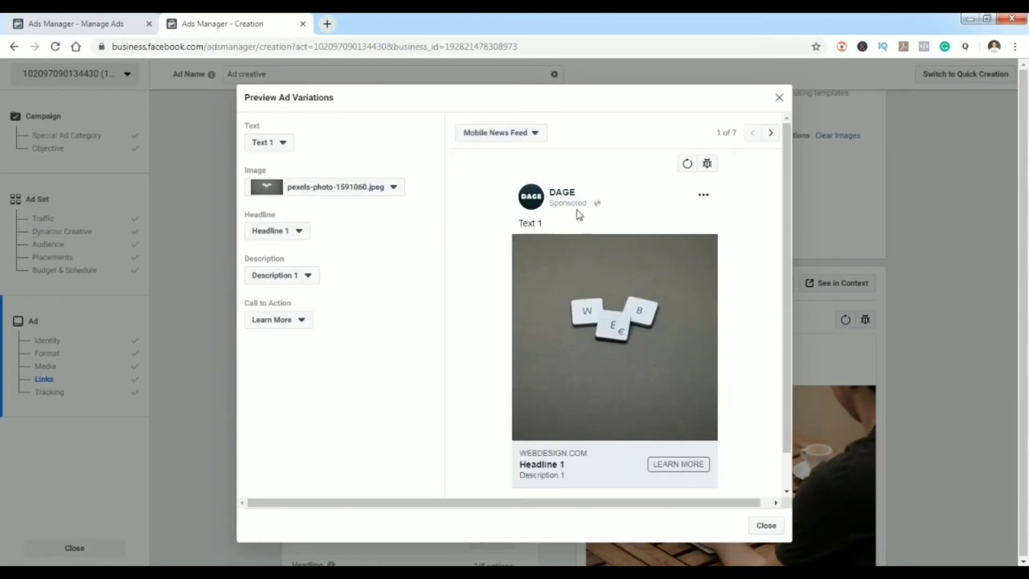
Switch the previewed variation to Headline 2, Description 2 and the Contact Us call to action, and look over the whole ad
{"action": "left_click", "coordinate": [266, 232]}
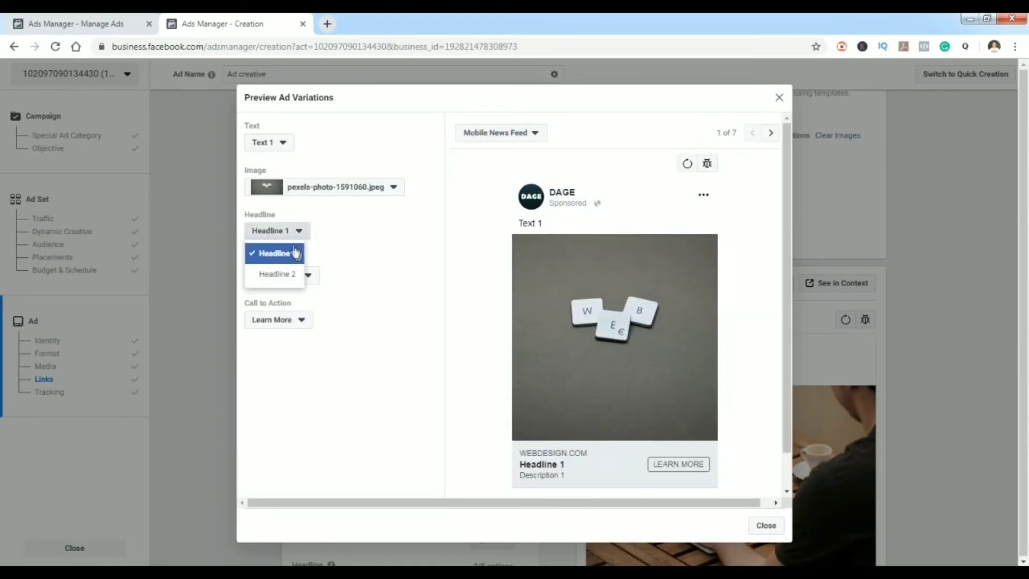
{"action": "left_click", "coordinate": [291, 275]}
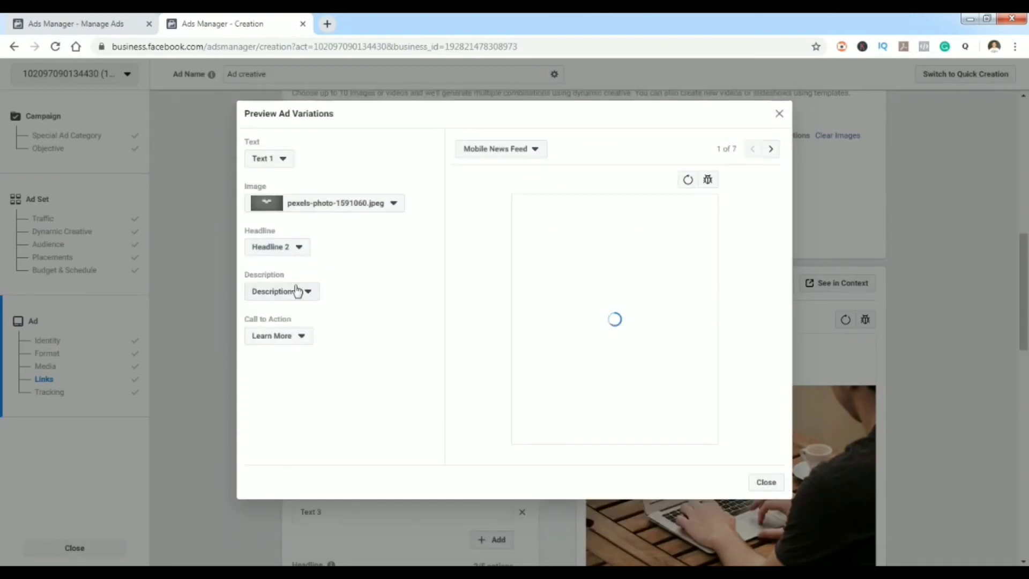
{"action": "left_click", "coordinate": [296, 290]}
{"action": "left_click", "coordinate": [280, 345]}
{"action": "left_click", "coordinate": [284, 338]}
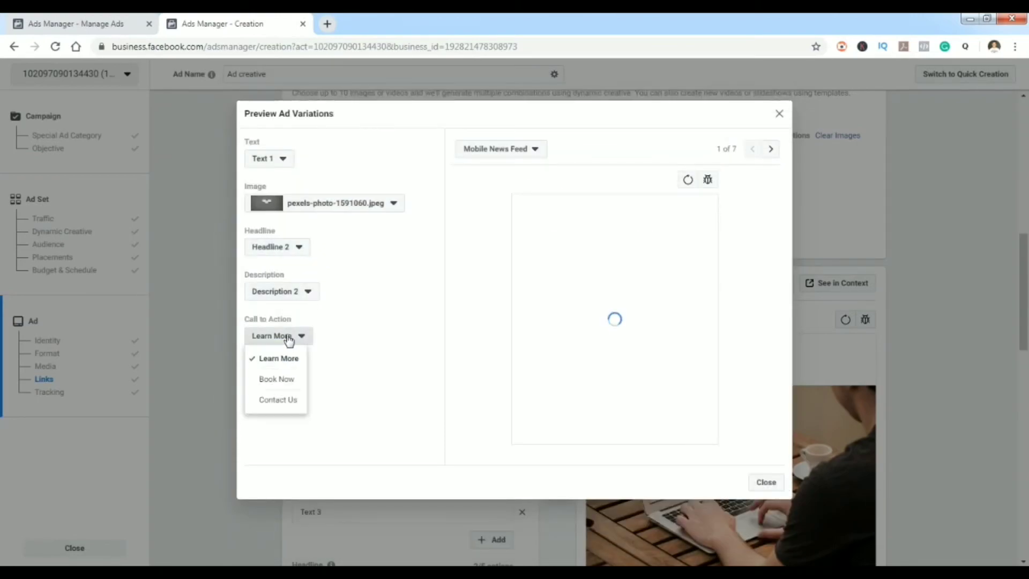
{"action": "left_click", "coordinate": [279, 401]}
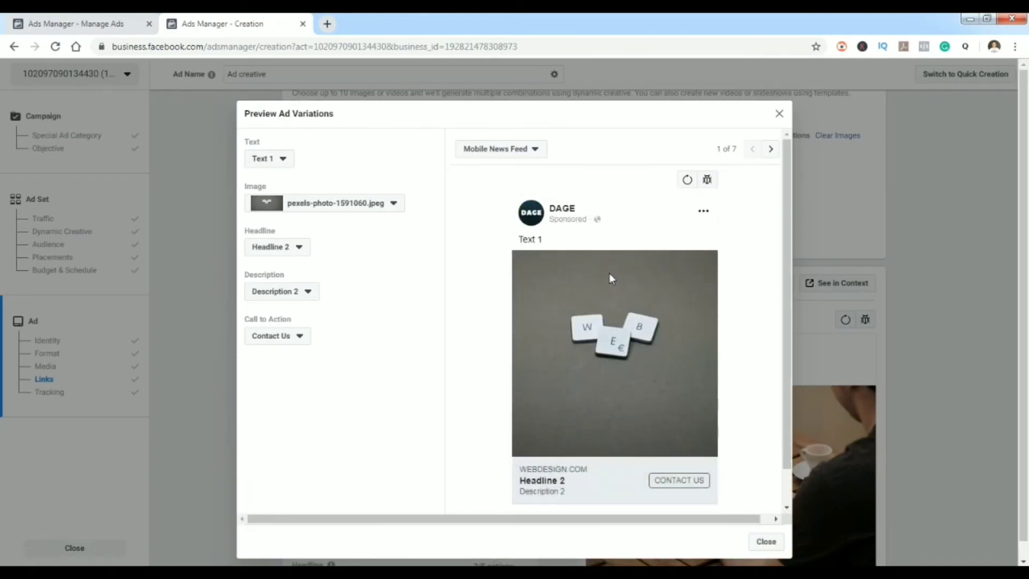
{"action": "scroll", "coordinate": [679, 247], "scroll_direction": "down", "scroll_amount": 1}
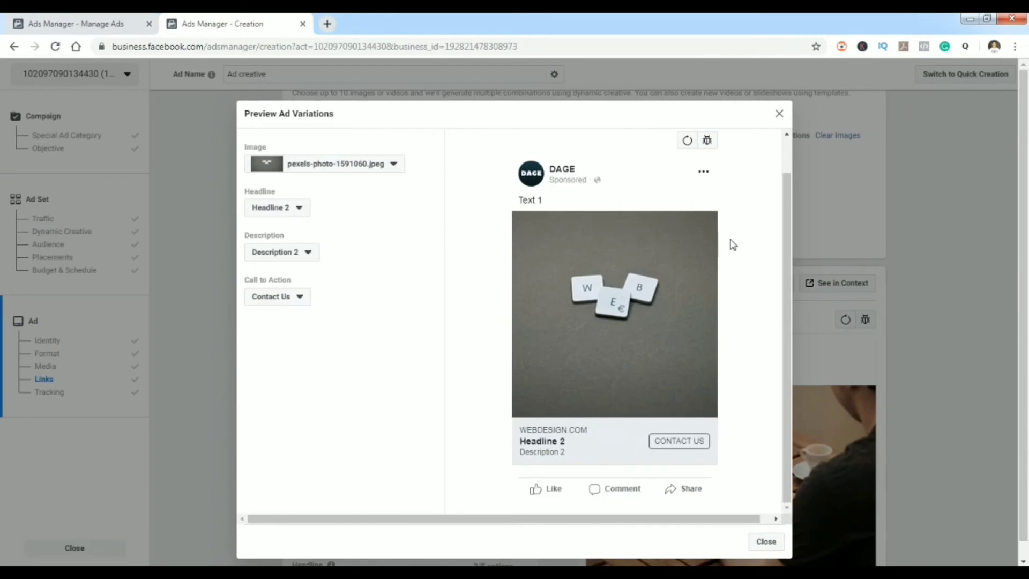
{"action": "scroll", "coordinate": [734, 244], "scroll_direction": "down", "scroll_amount": 1}
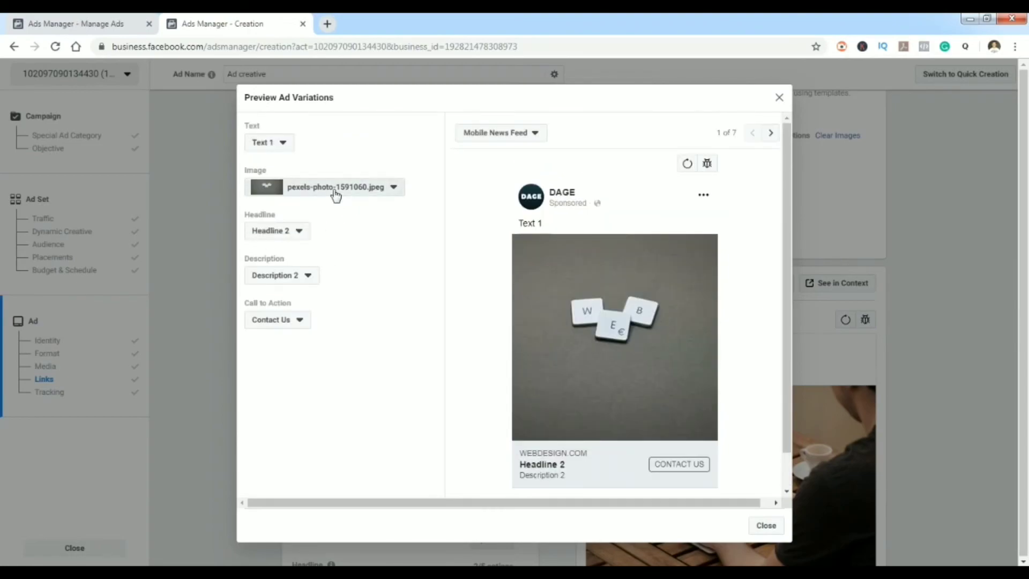
Change the previewed variation to the image 7.jpg with Text 3
{"action": "left_click", "coordinate": [336, 197]}
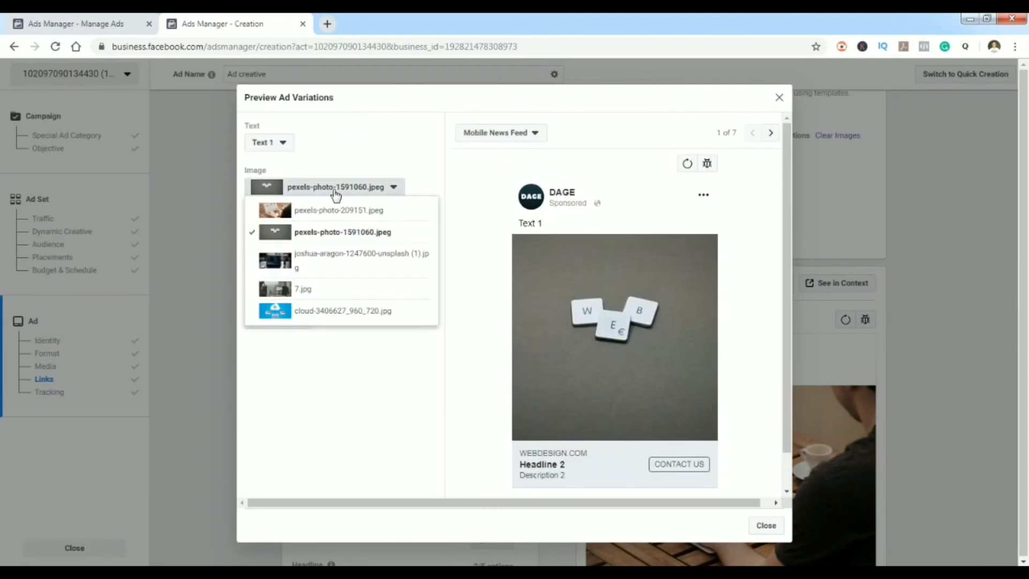
{"action": "left_click", "coordinate": [330, 290]}
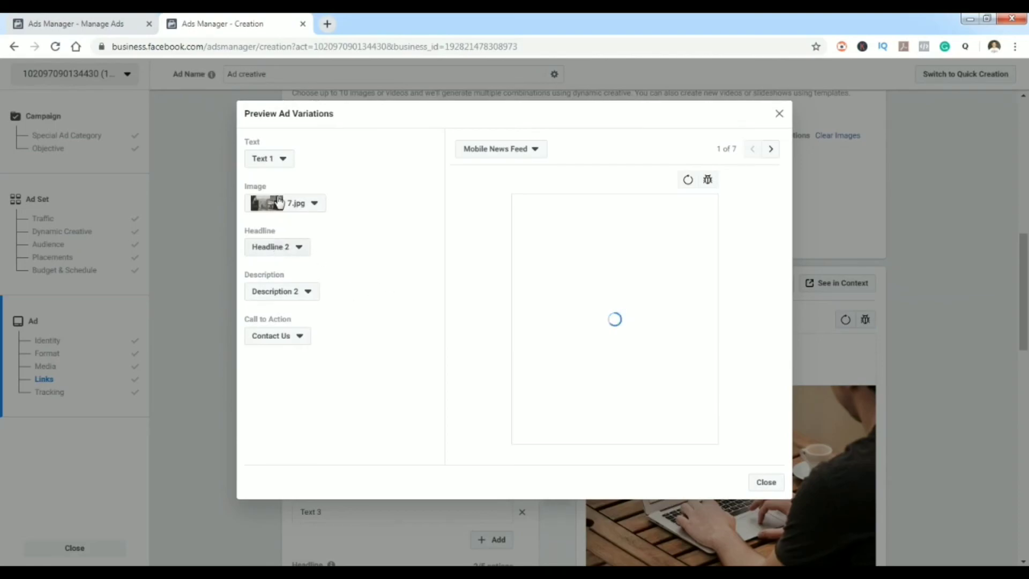
{"action": "left_click", "coordinate": [270, 180]}
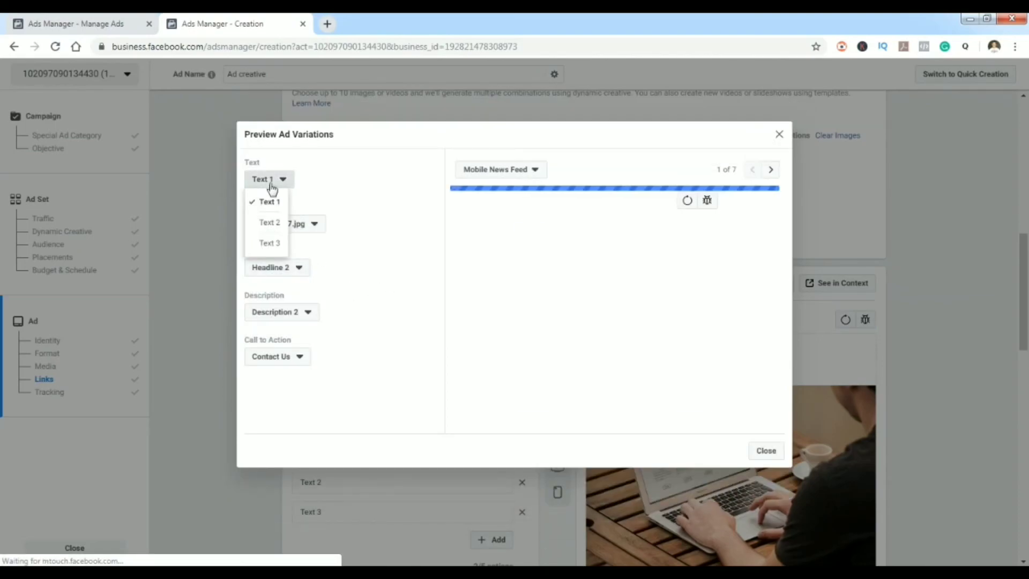
{"action": "left_click", "coordinate": [274, 244]}
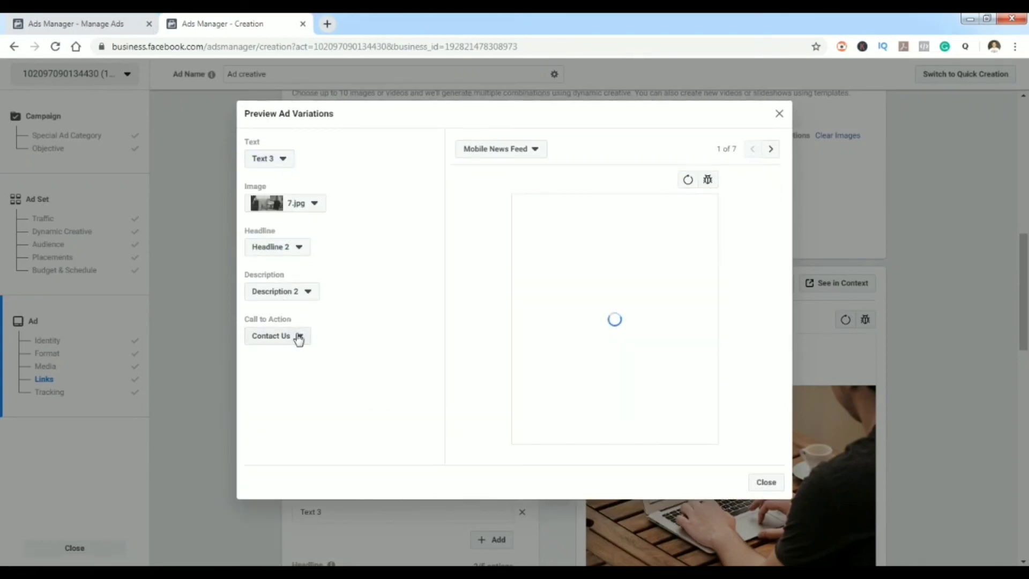
Set the previewed variation's call to action to Book Now and its headline to Headline 1
{"action": "left_click", "coordinate": [298, 337]}
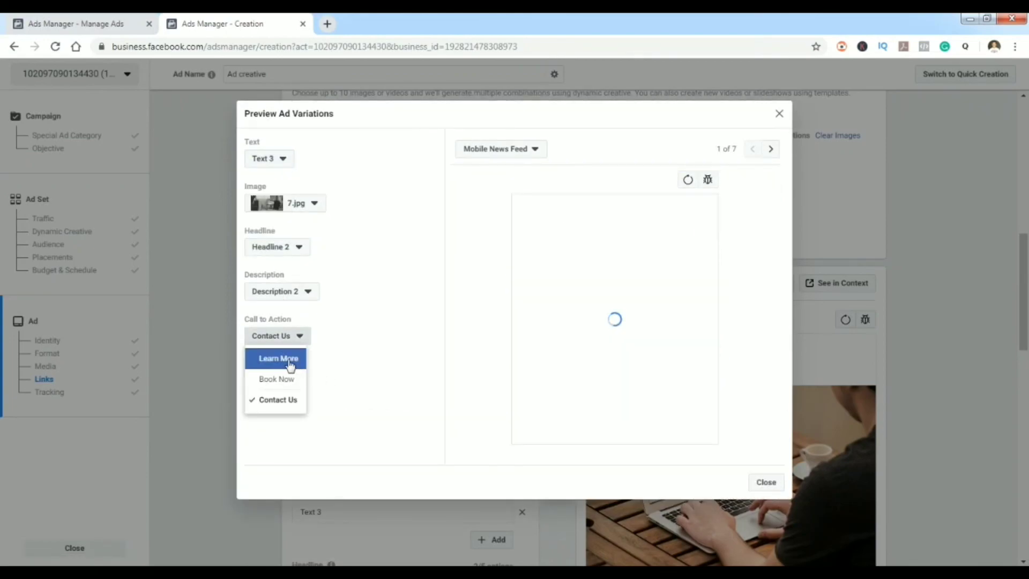
{"action": "left_click", "coordinate": [285, 380]}
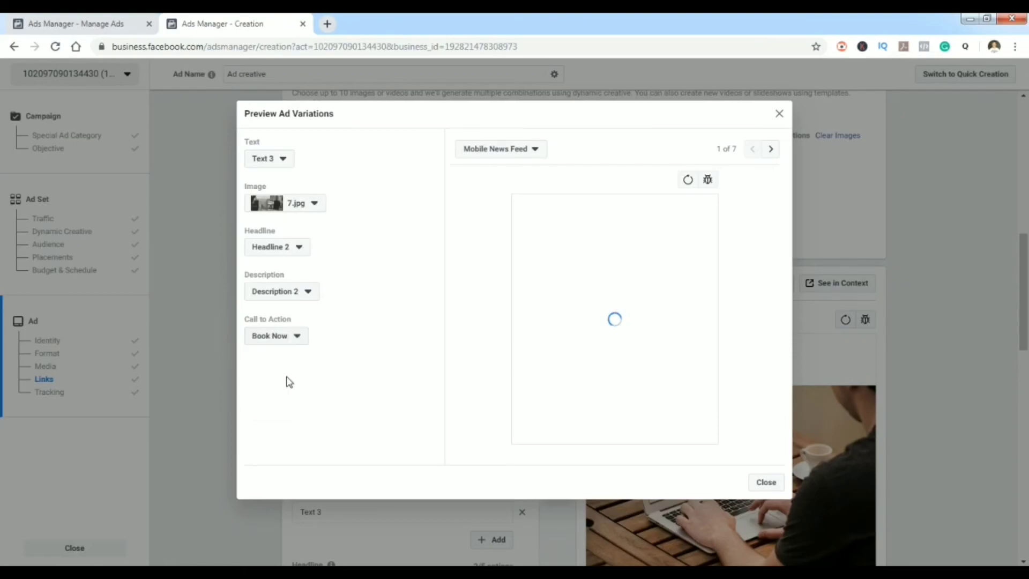
{"action": "left_click", "coordinate": [284, 252]}
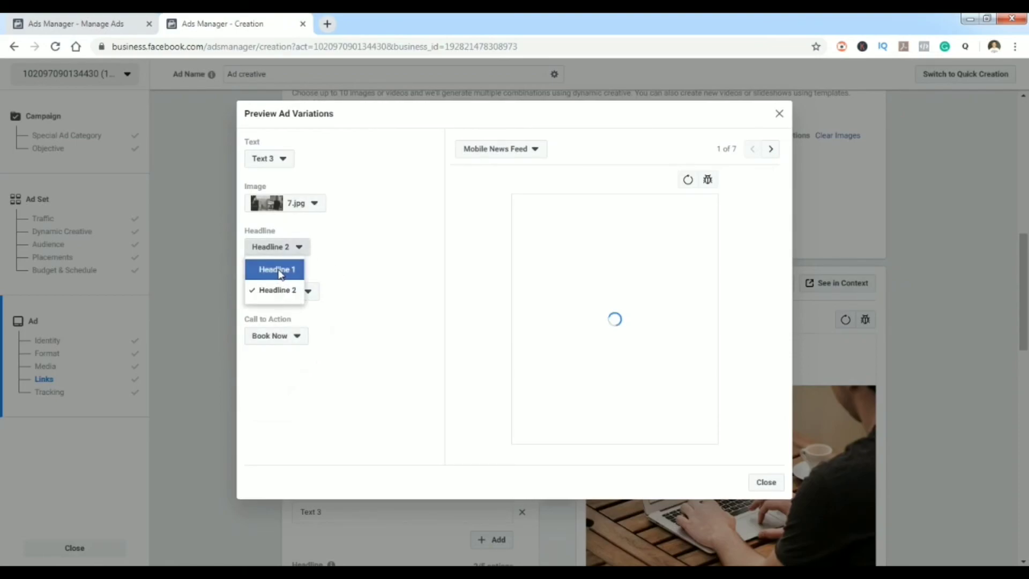
{"action": "left_click", "coordinate": [281, 269]}
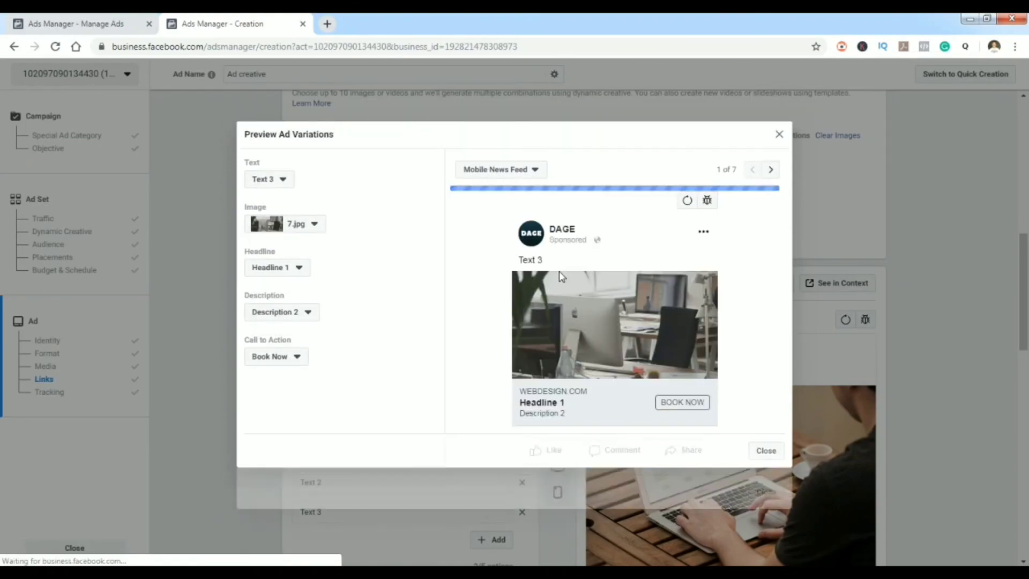
View the office desk photo variation in the Desktop News Feed placement and close the variations preview
{"action": "left_click", "coordinate": [516, 176]}
{"action": "left_click", "coordinate": [521, 245]}
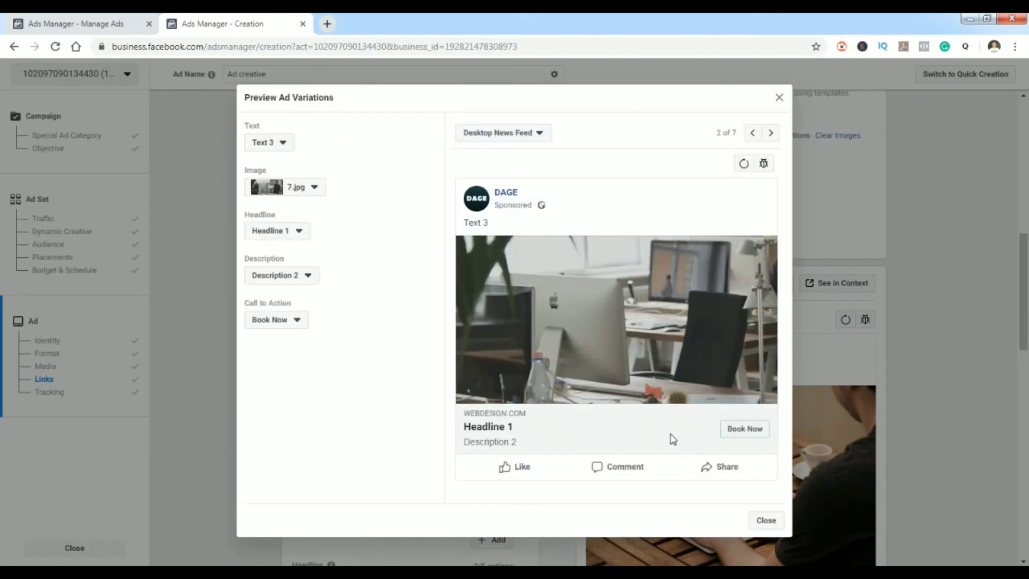
{"action": "left_click", "coordinate": [771, 521]}
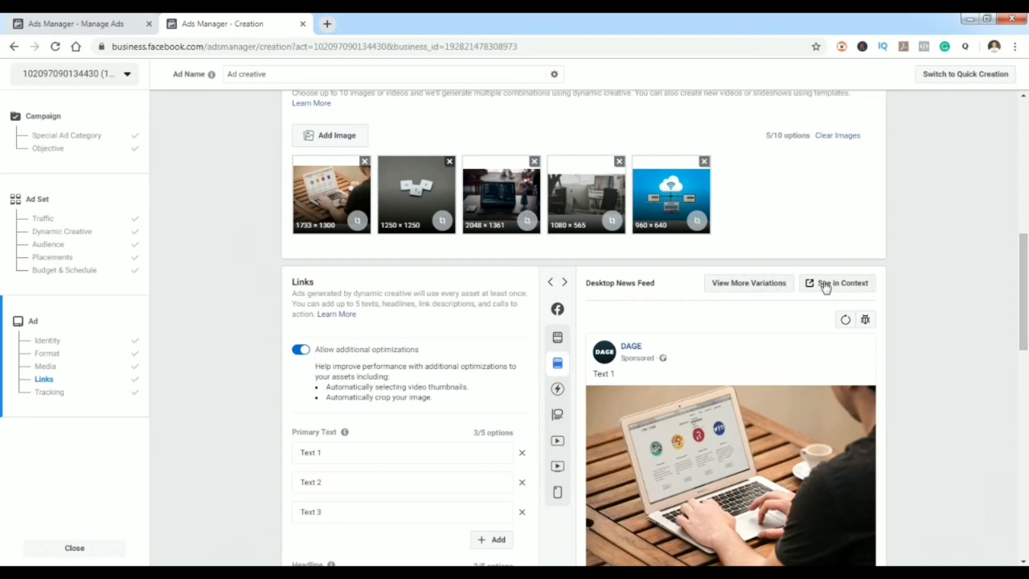
Look through the remaining link and call-to-action settings down to the ad's Tracking section
{"action": "left_click_drag", "start_coordinate": [1020, 269], "coordinate": [1020, 348]}
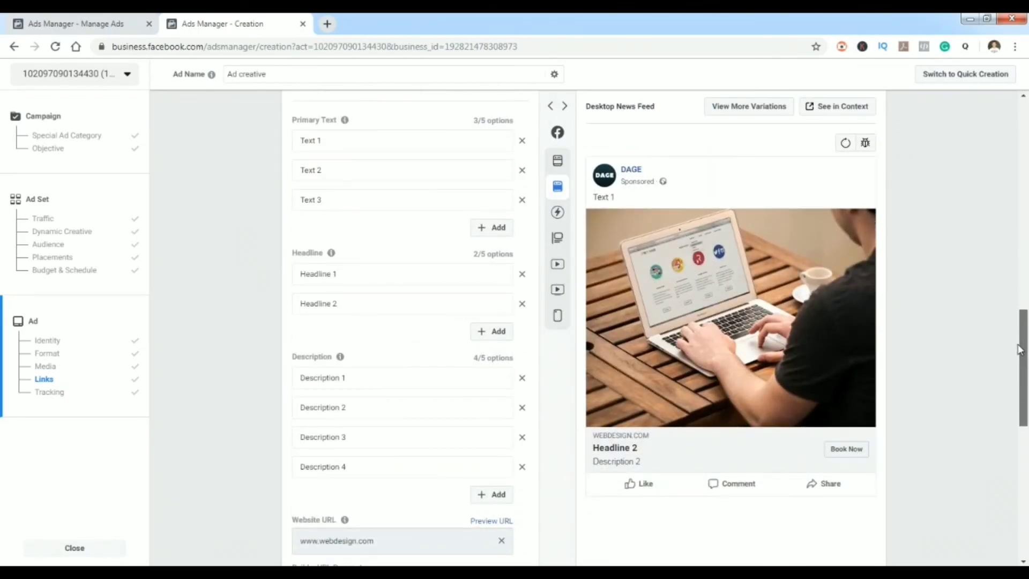
{"action": "left_click_drag", "start_coordinate": [1020, 349], "coordinate": [1024, 465]}
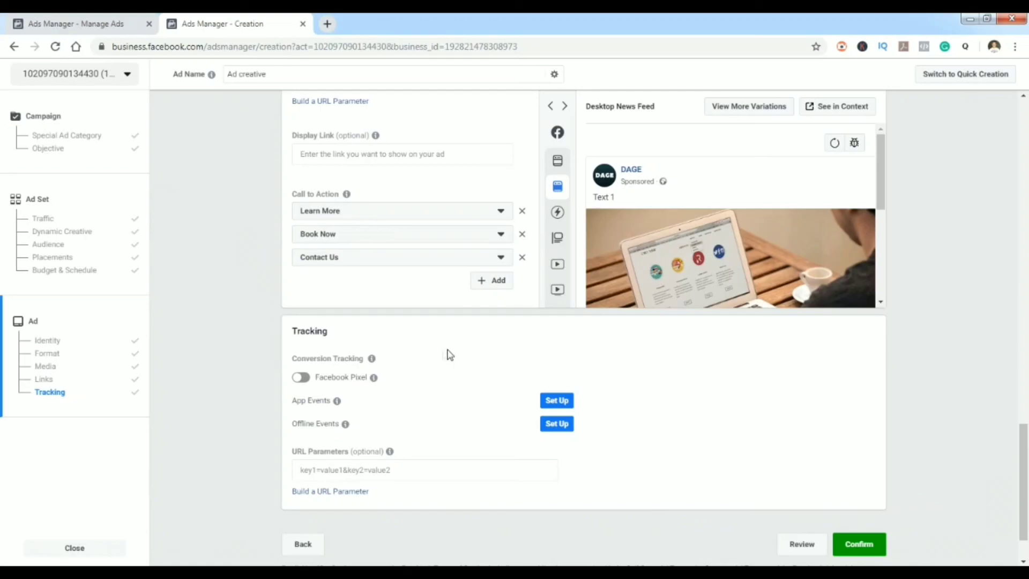